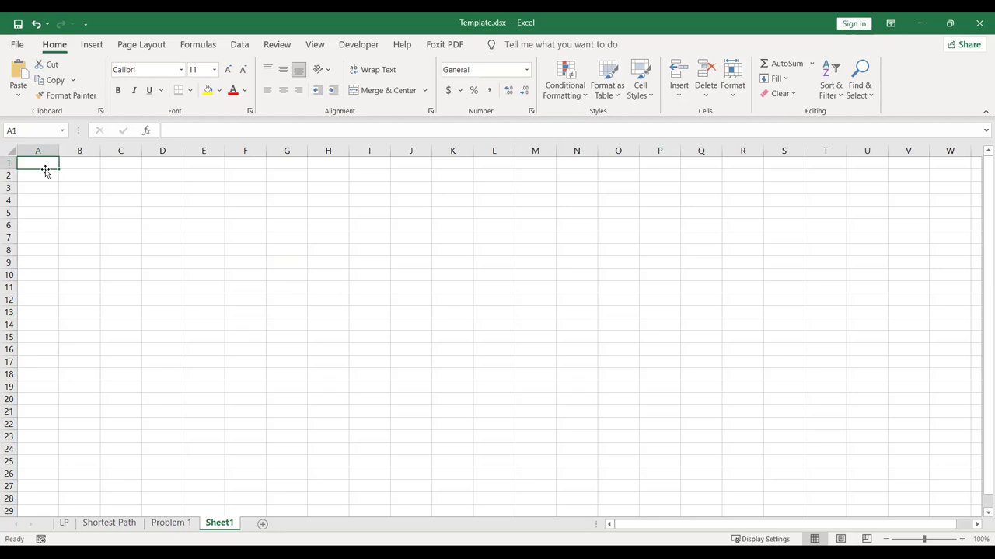
# - Paste the copied two-number data rows into Sheet1 starting at cell A2
pyautogui.click(91, 214)
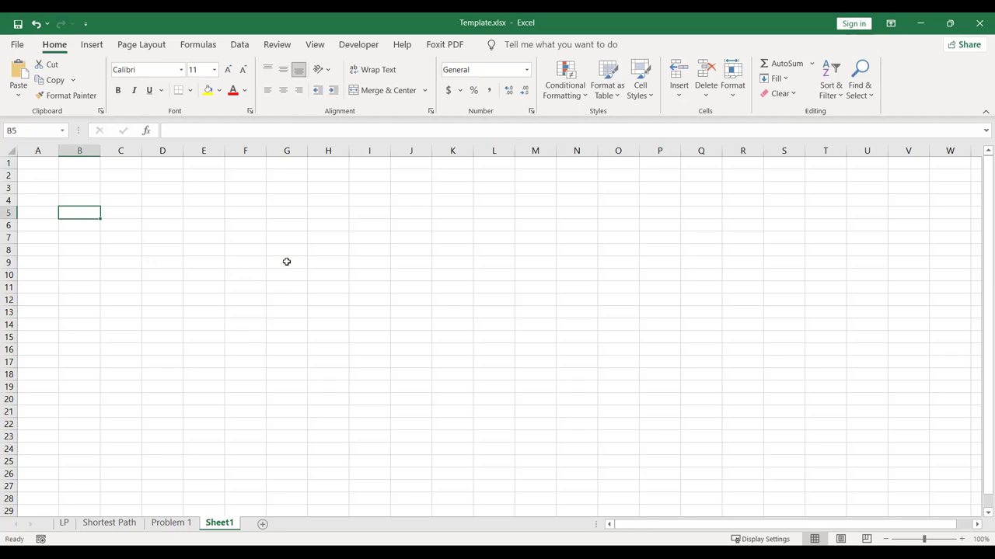
pyautogui.click(45, 167)
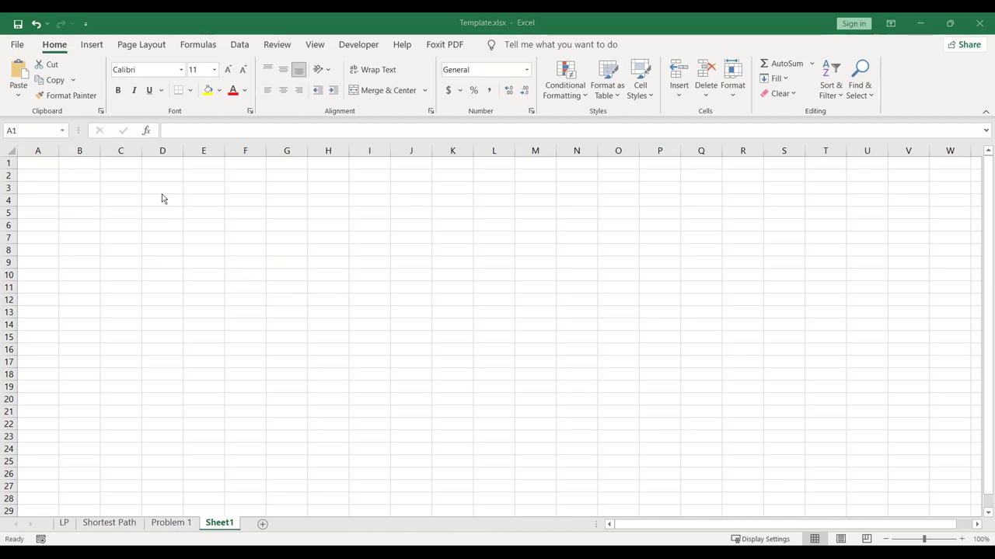
pyautogui.click(40, 178)
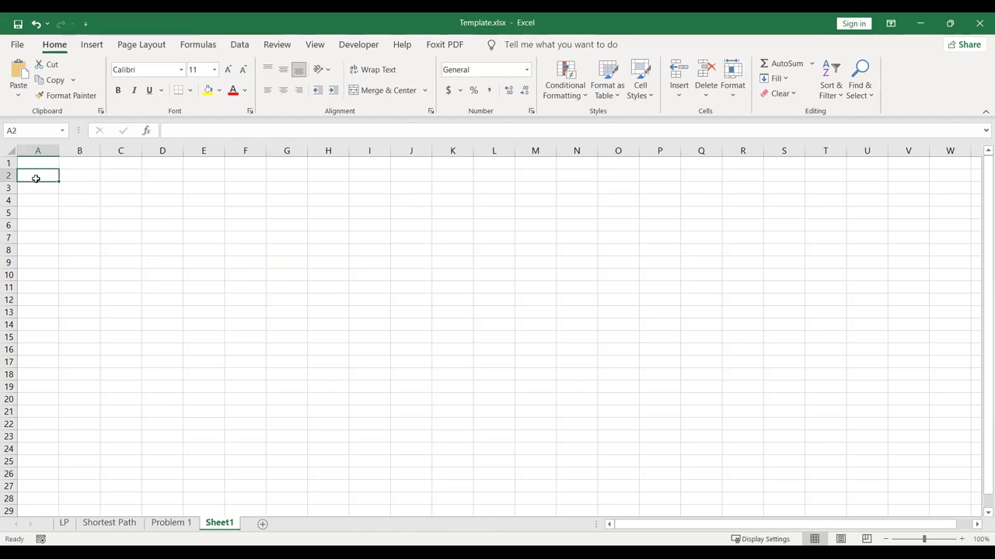
pyautogui.hotkey('ctrl', 'v')
pyautogui.click(233, 233)
# - Enter the column headers vi in A1 and wi in B1 above the pasted data
pyautogui.click(51, 163)
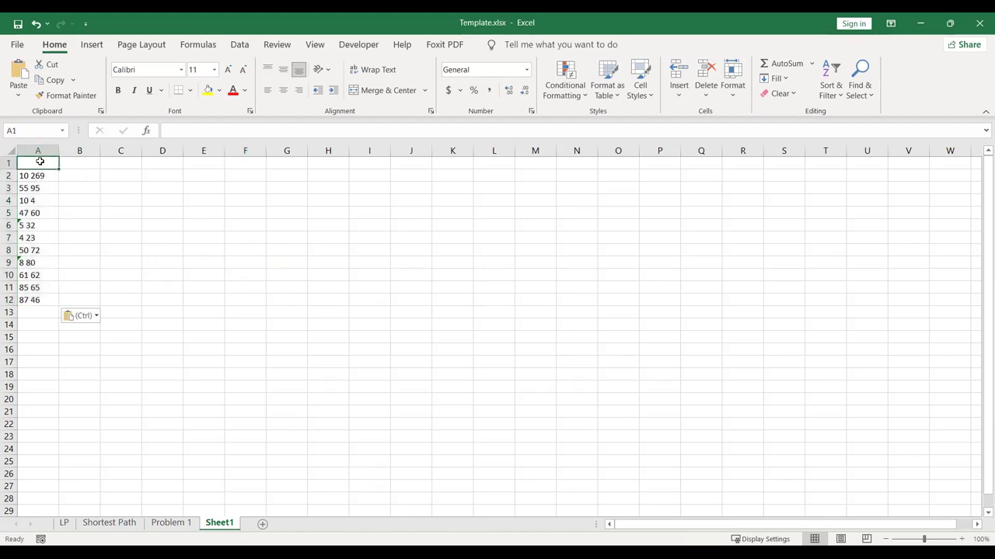
pyautogui.click(39, 151)
pyautogui.click(43, 164)
pyautogui.write('vi')
pyautogui.press('Tab')
pyautogui.write('wi')
# - Split the data in A2:A12 into two columns using Text to Columns with Tab and Space as delimiters
pyautogui.click(37, 173)
pyautogui.moveTo(26, 174); pyautogui.dragTo(38, 300)
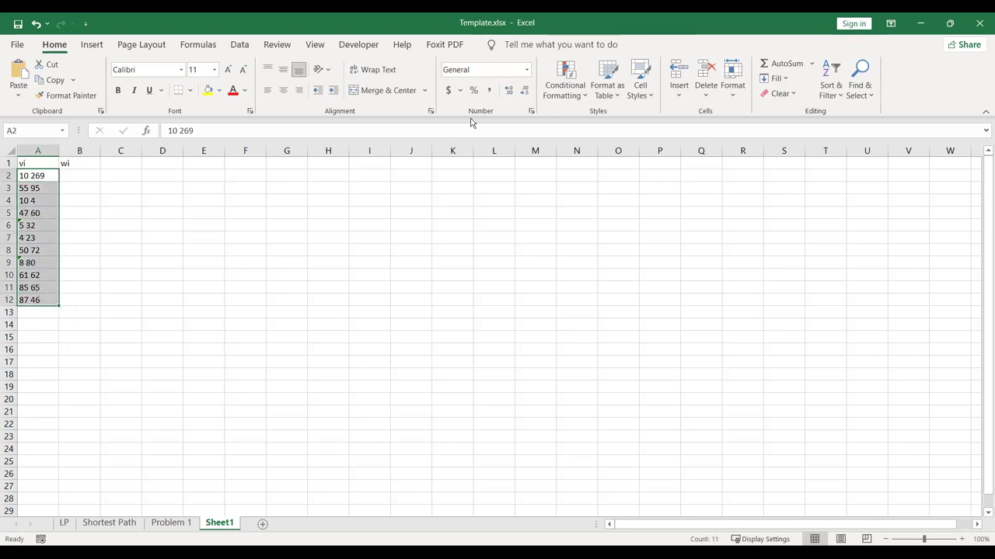
pyautogui.click(240, 44)
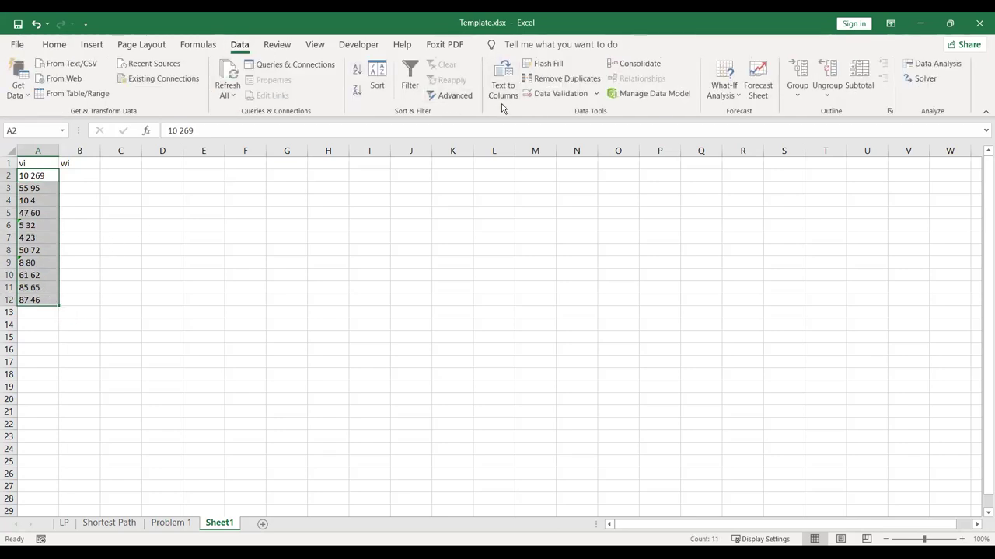
pyautogui.click(503, 95)
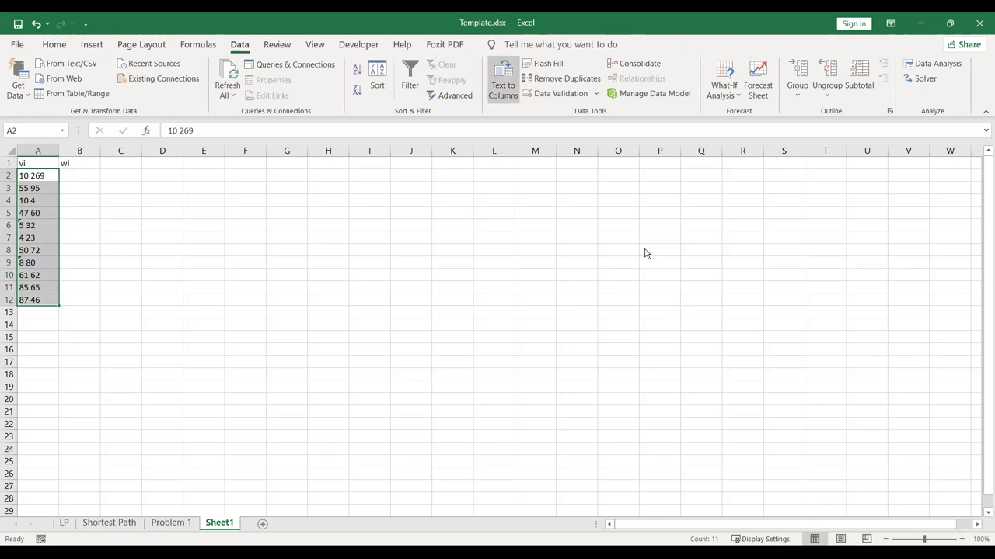
pyautogui.click(872, 407)
pyautogui.click(619, 231)
pyautogui.click(615, 229)
pyautogui.click(617, 246)
pyautogui.click(951, 409)
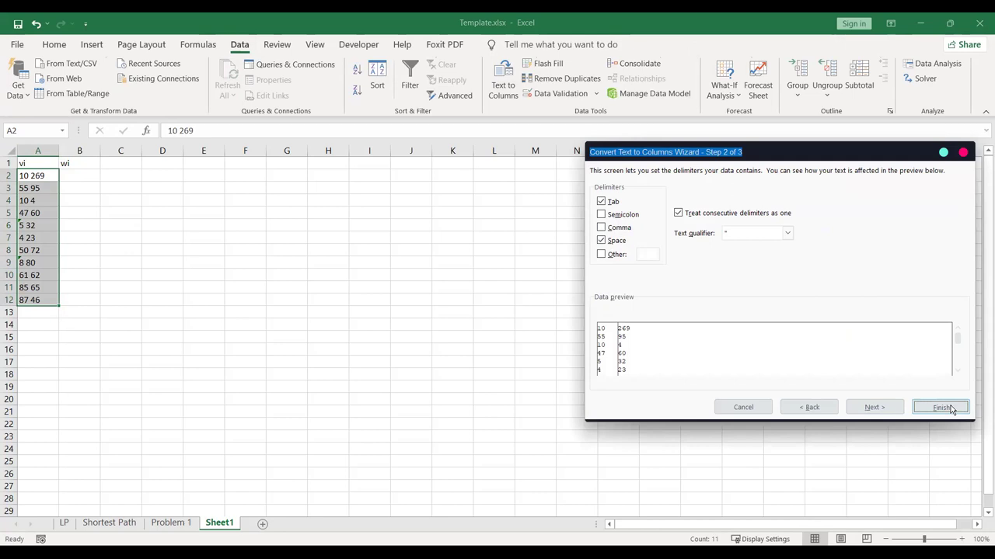
pyautogui.click(369, 275)
# - Insert a new column before the vi column and give it the header xi
pyautogui.click(8, 176)
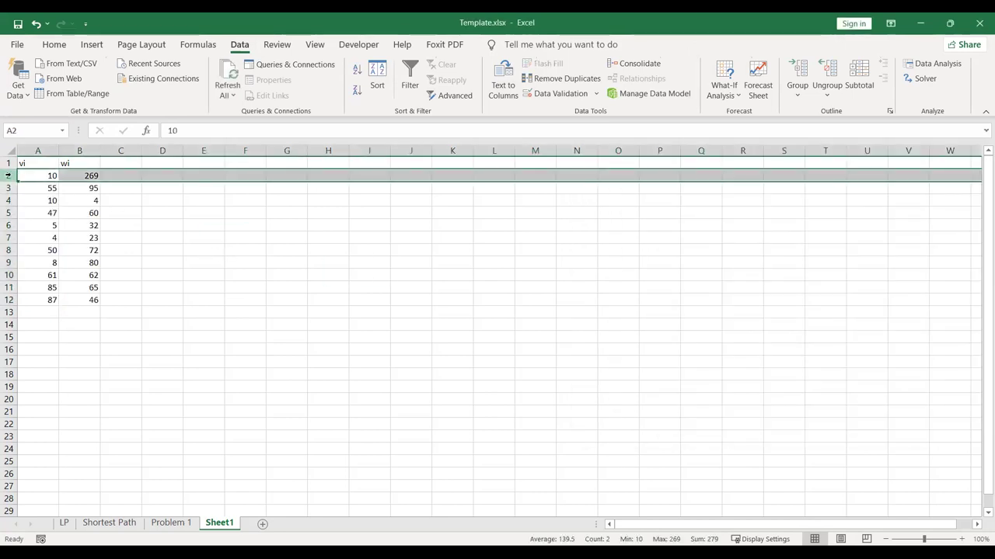
pyautogui.click(116, 225)
pyautogui.click(34, 153)
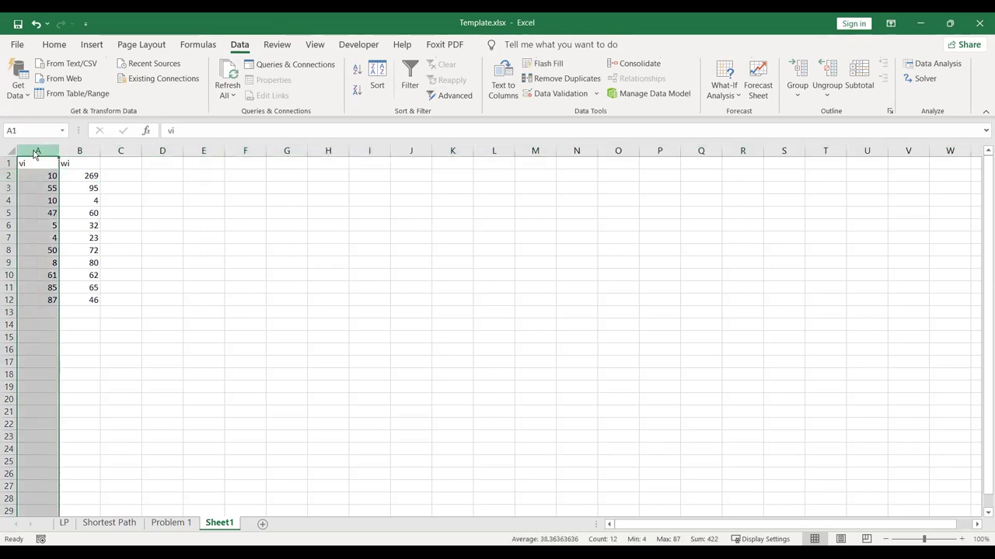
pyautogui.hotkey('ctrl', 'shift', '=')
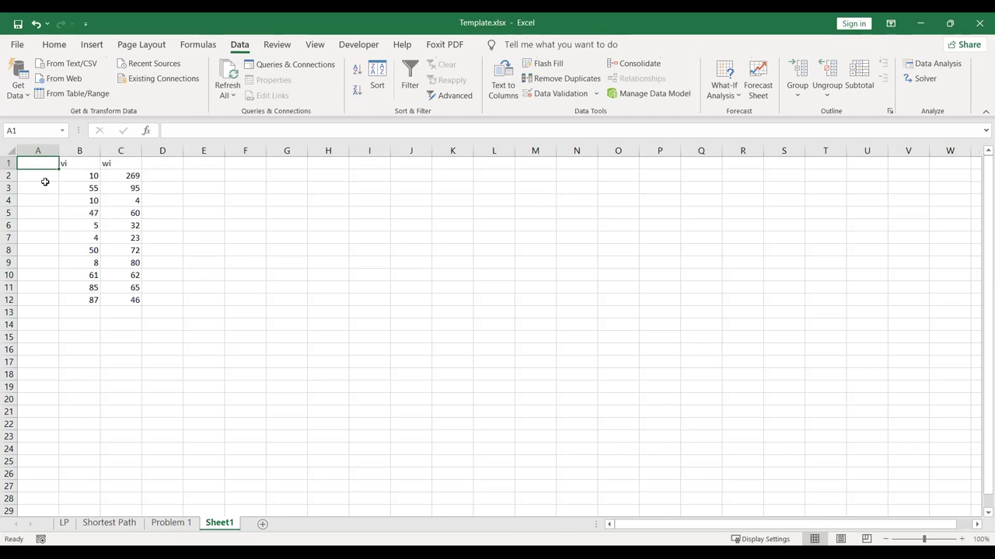
pyautogui.write('xi')
pyautogui.press('Return')
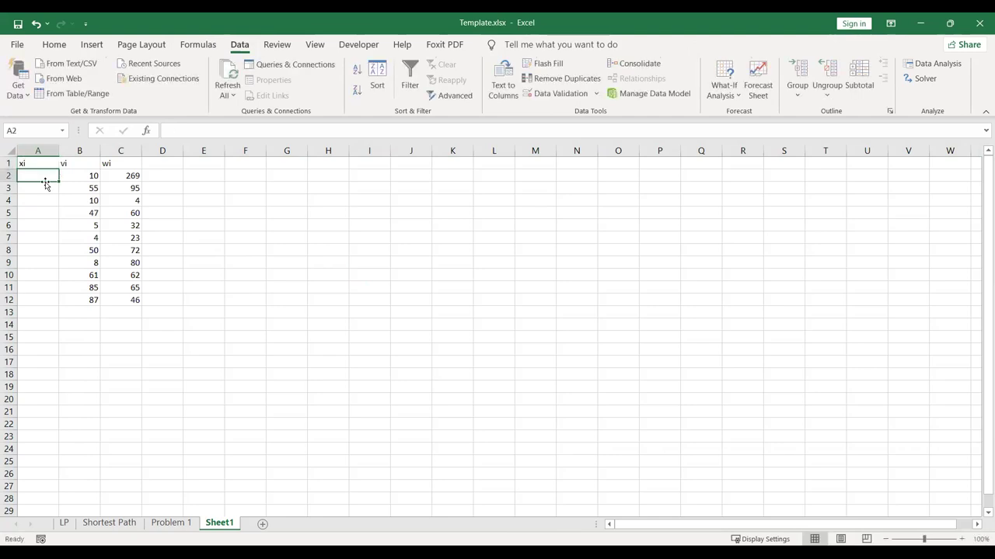
pyautogui.click(168, 213)
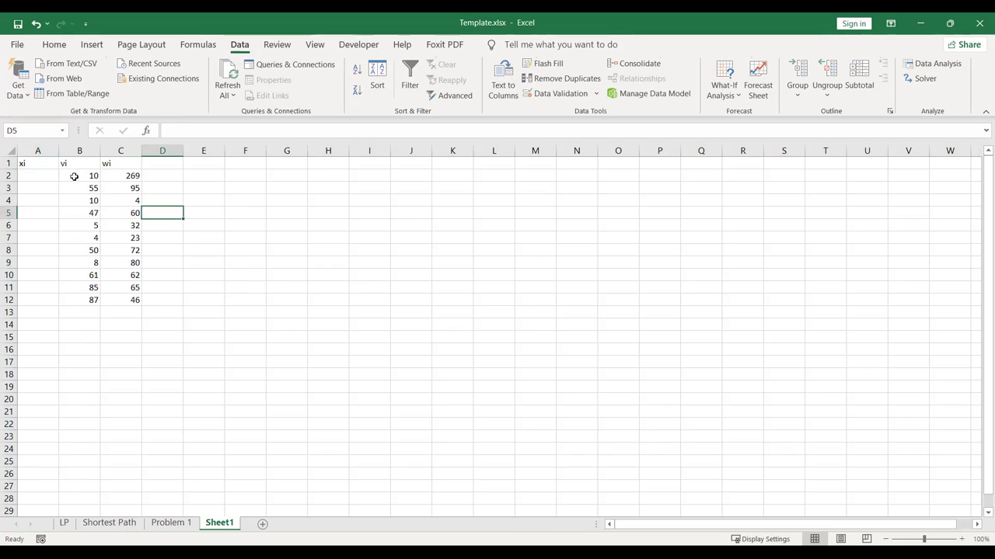
pyautogui.click(156, 179)
pyautogui.moveTo(78, 175); pyautogui.dragTo(122, 300)
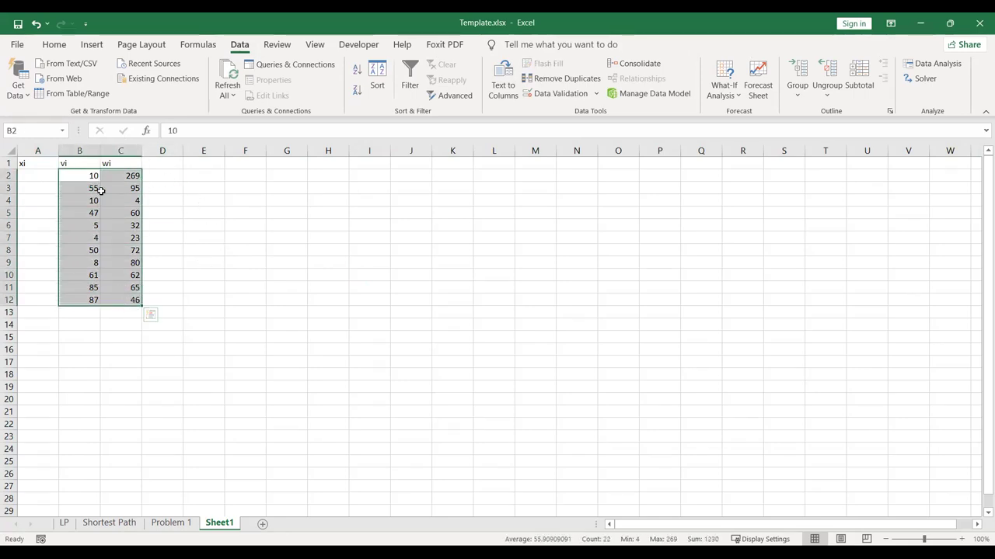
pyautogui.click(170, 177)
pyautogui.click(85, 176)
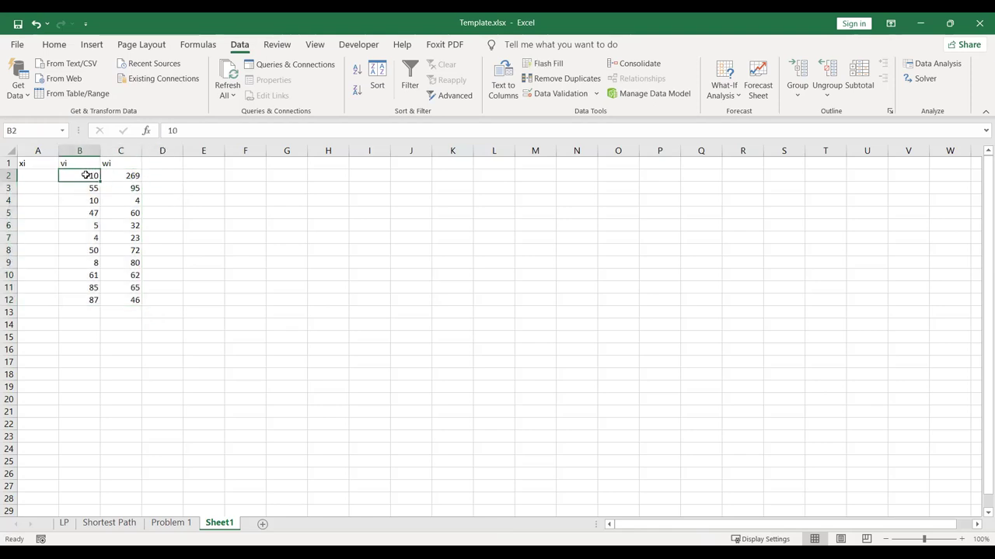
pyautogui.moveTo(88, 188); pyautogui.dragTo(97, 285)
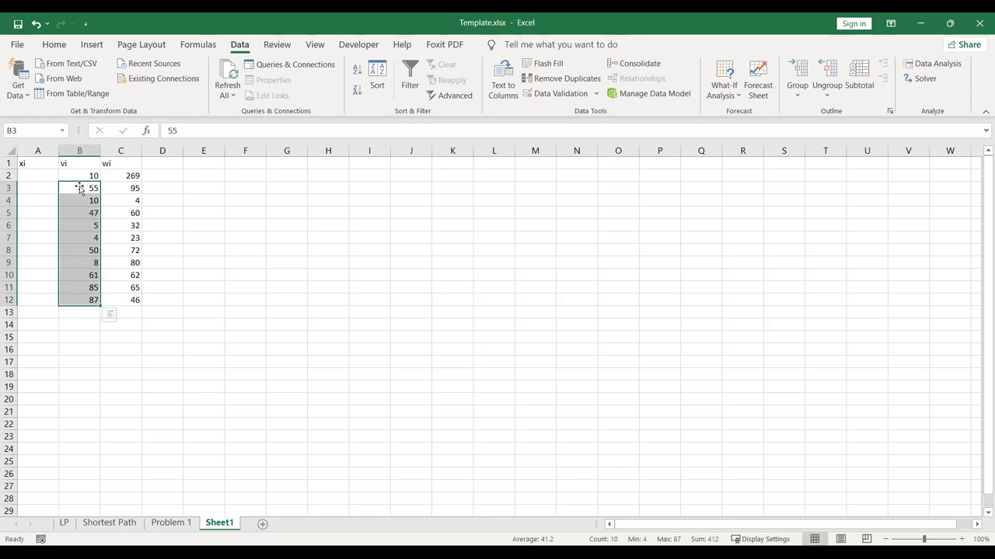
# - Delete row 2, which holds the item count 10 and the maximum weight 269
pyautogui.moveTo(133, 178); pyautogui.dragTo(114, 172)
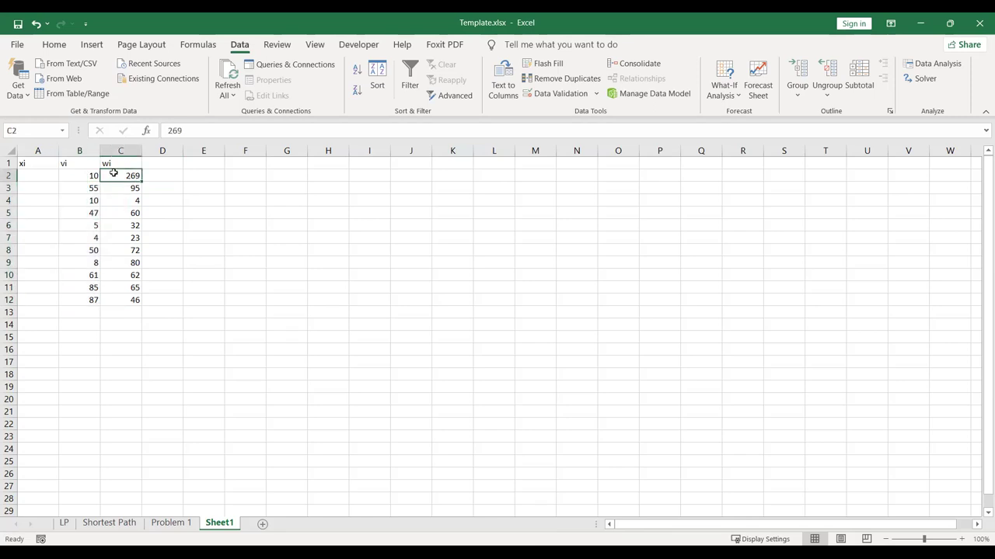
pyautogui.rightClick(8, 177)
pyautogui.click(65, 303)
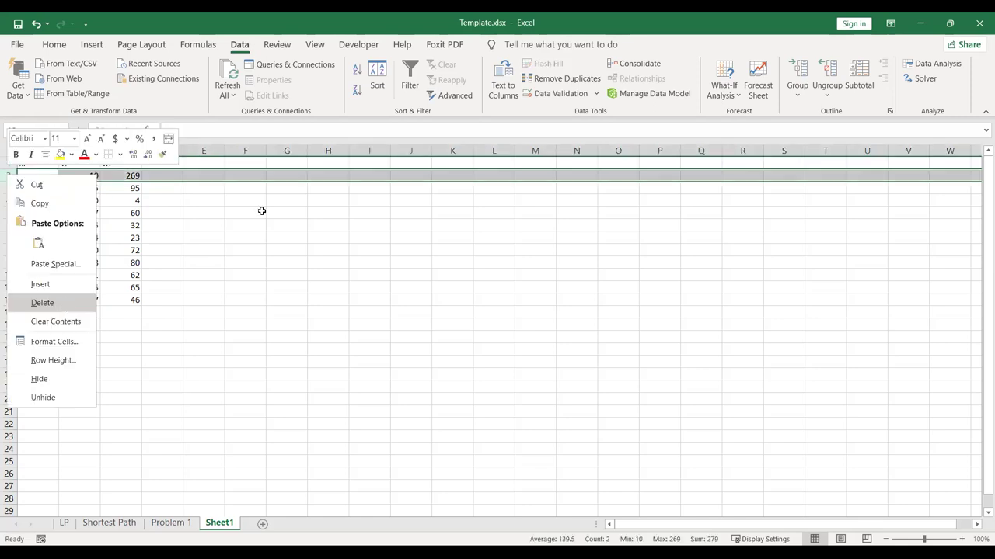
# - Enter the label Wmax in E1 and its value 269 in F1
pyautogui.click(220, 161)
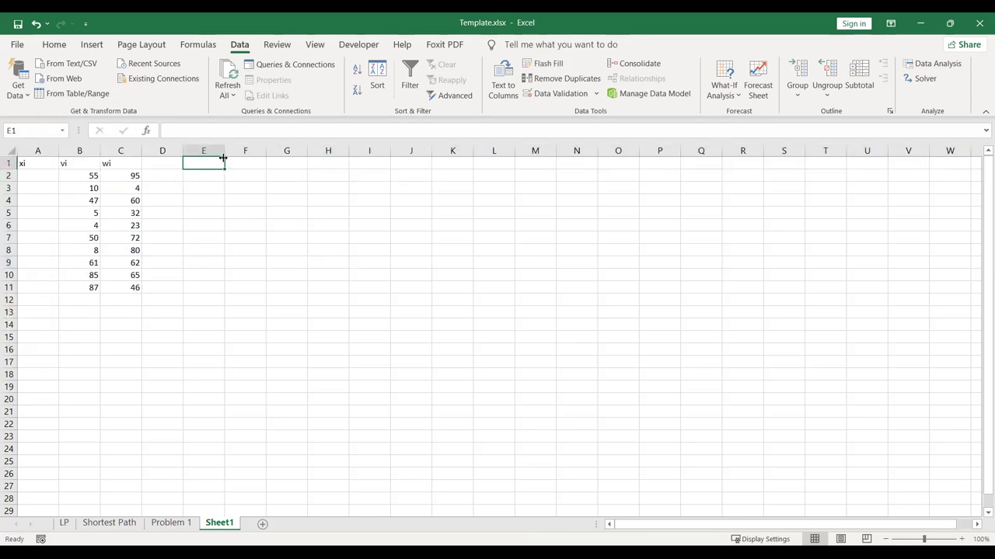
pyautogui.write('Wmax')
pyautogui.press('Tab')
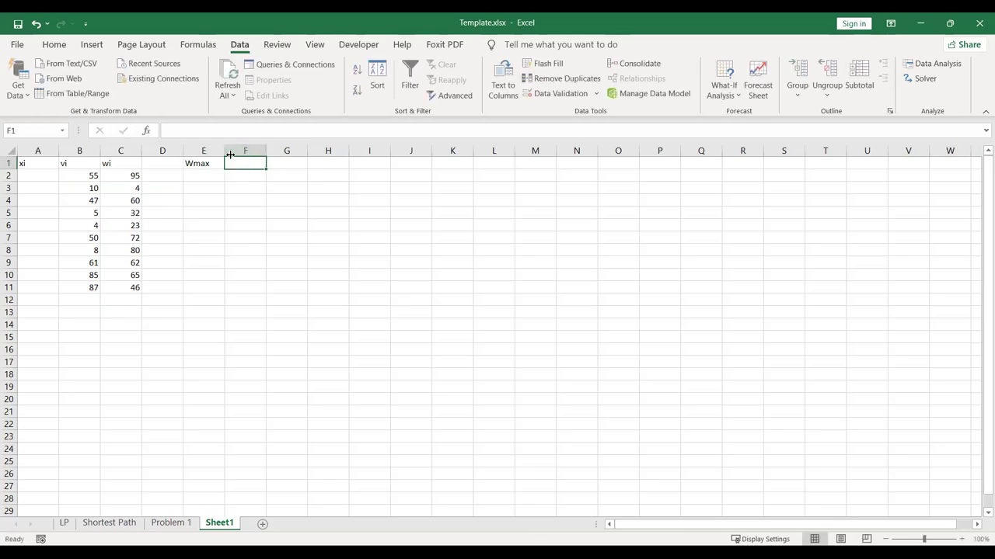
pyautogui.write('269')
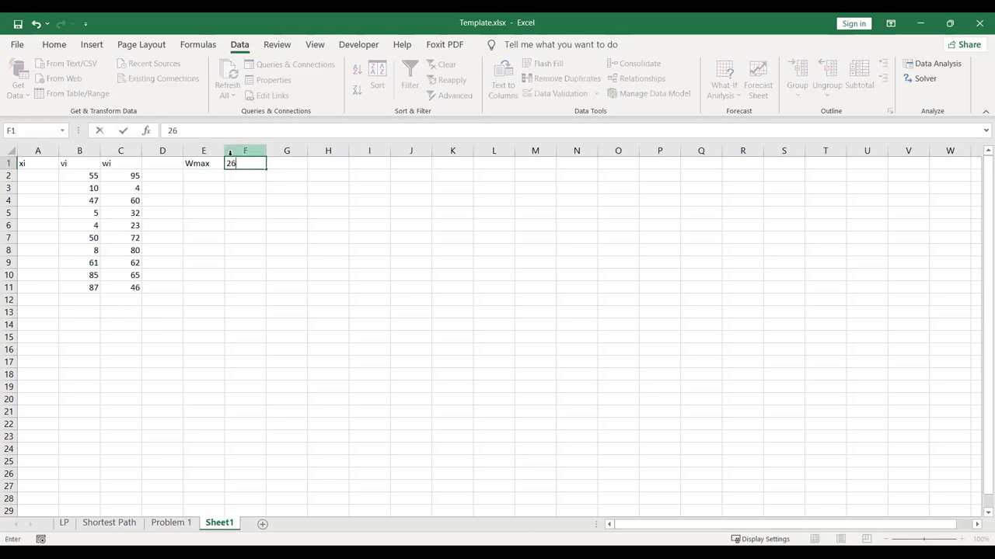
pyautogui.press('Return')
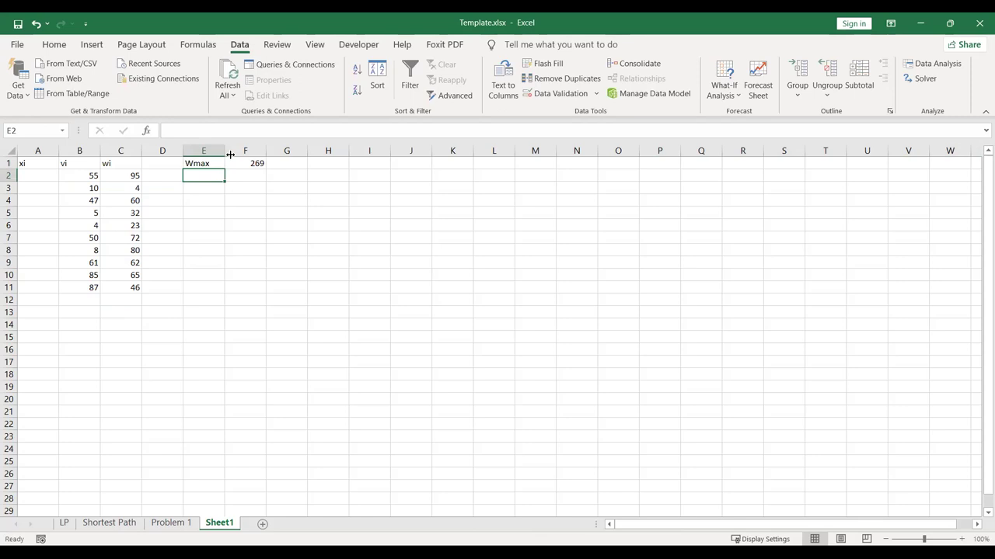
# - Add the labels sumW in E2 and sumV in E3 below the Wmax label
pyautogui.write('sumW')
pyautogui.press('Return')
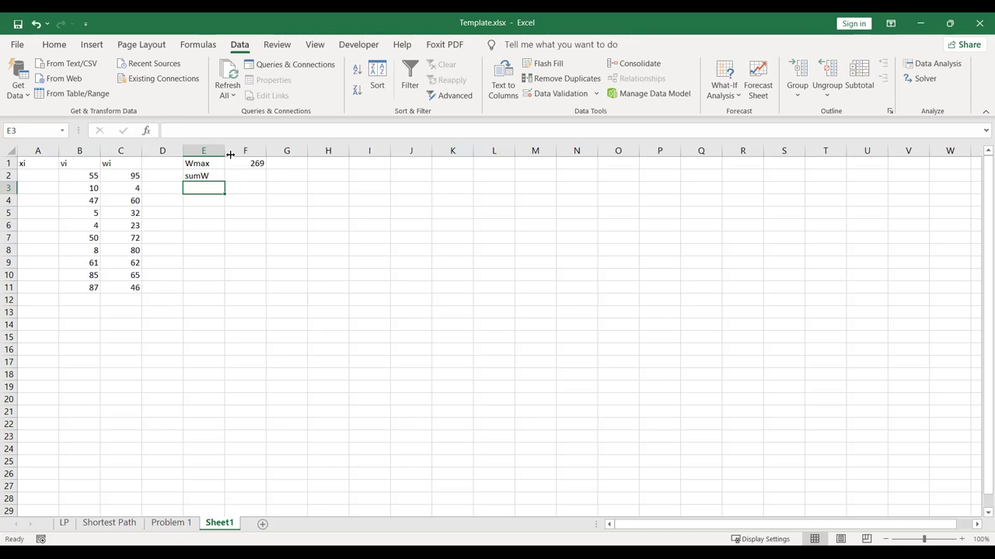
pyautogui.write('sumV')
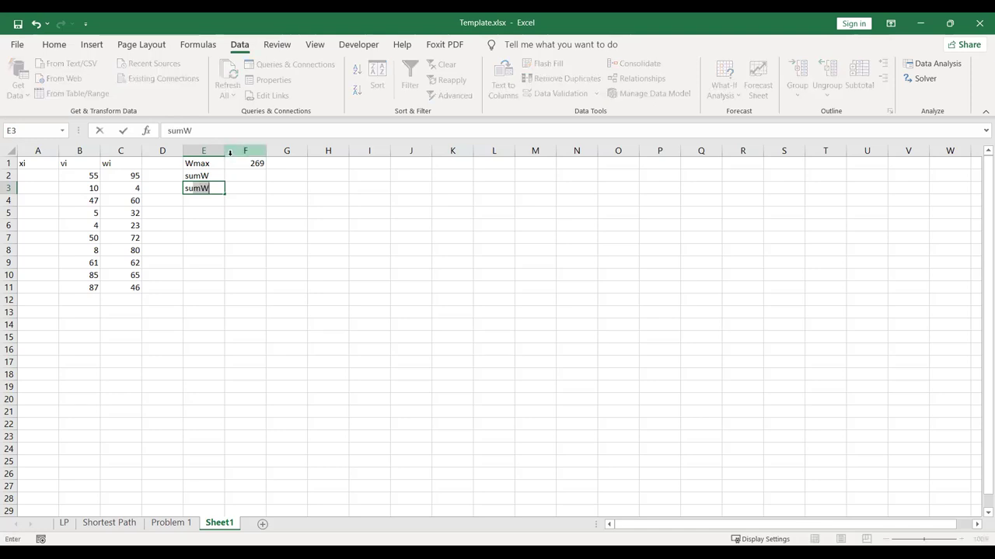
pyautogui.press('Tab')
pyautogui.press('Up')
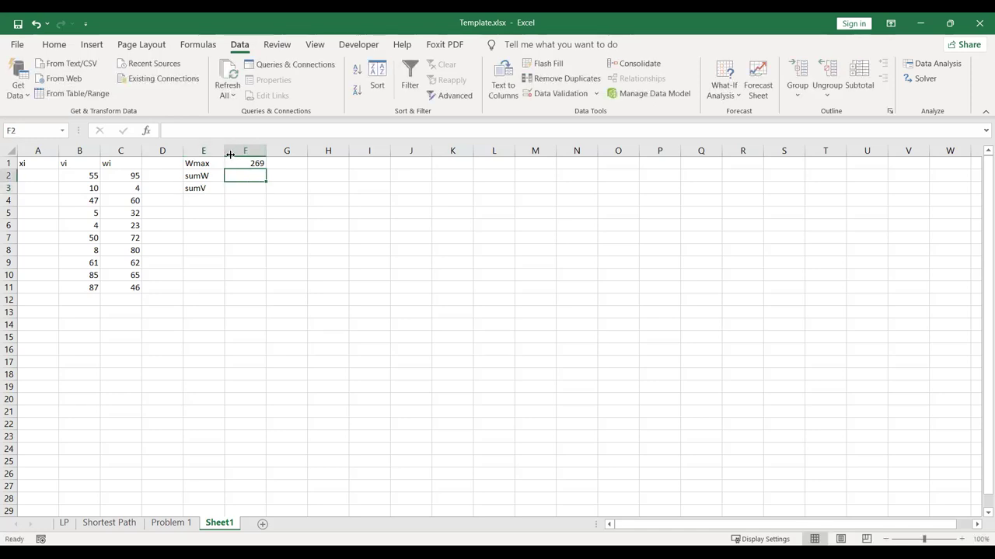
pyautogui.write('=')
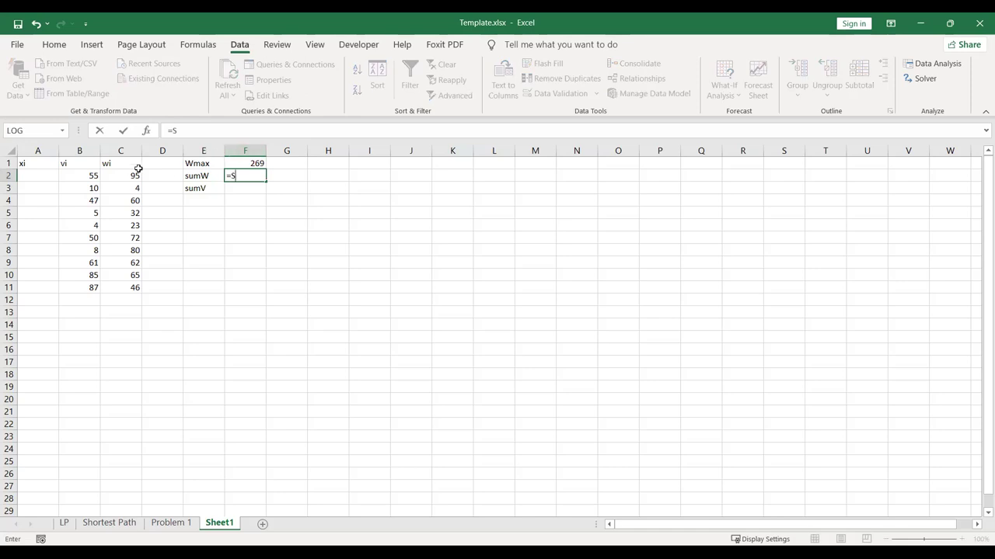
pyautogui.write('SUM(')
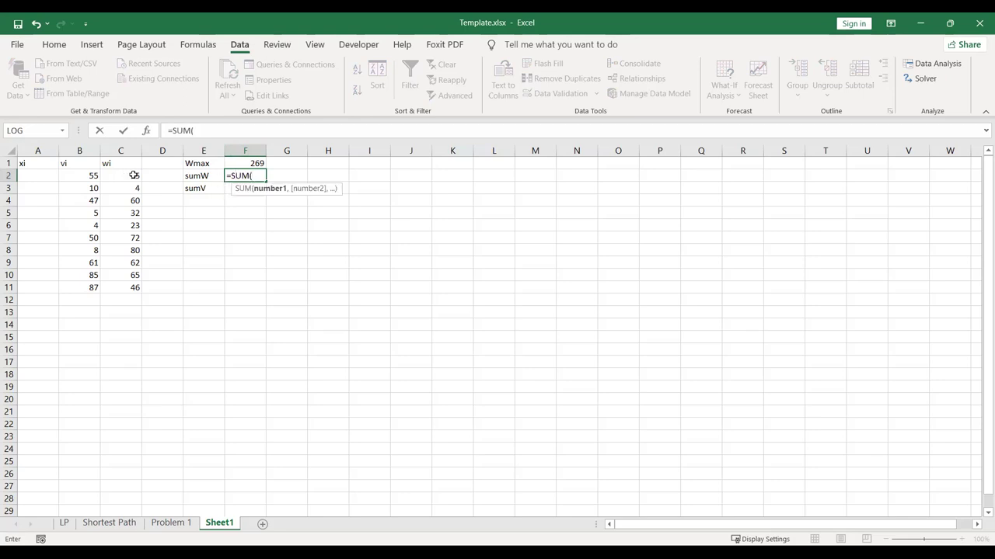
pyautogui.press('Escape')
pyautogui.click(237, 191)
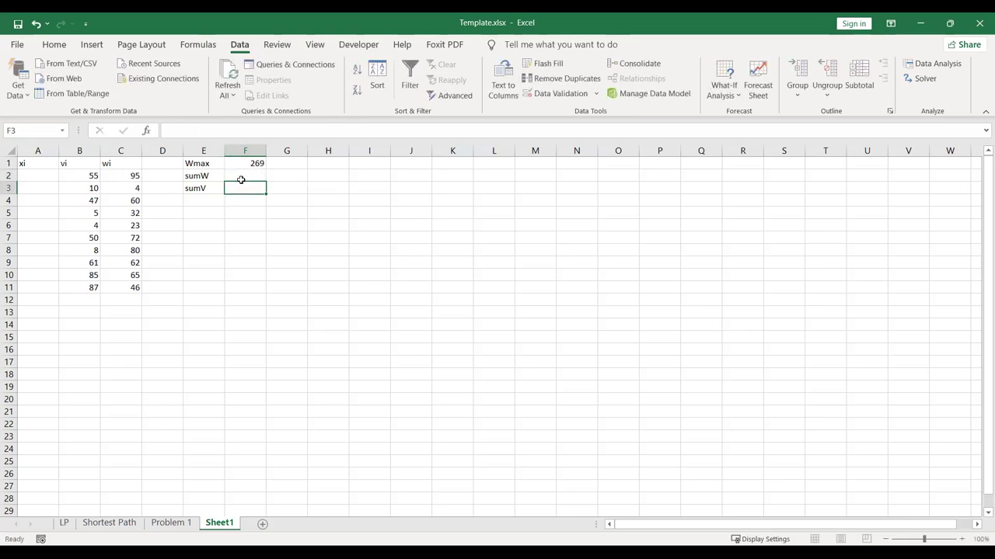
pyautogui.click(243, 175)
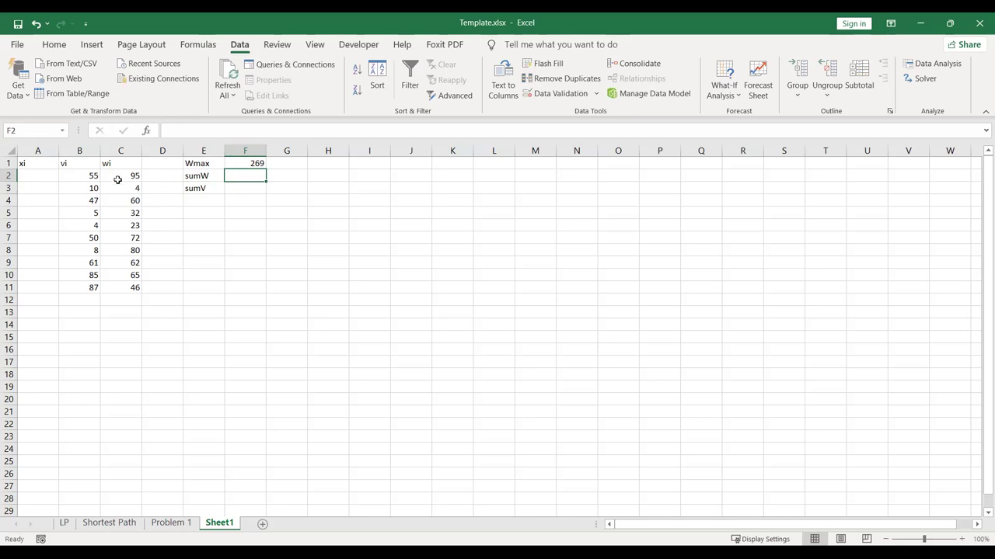
pyautogui.click(39, 174)
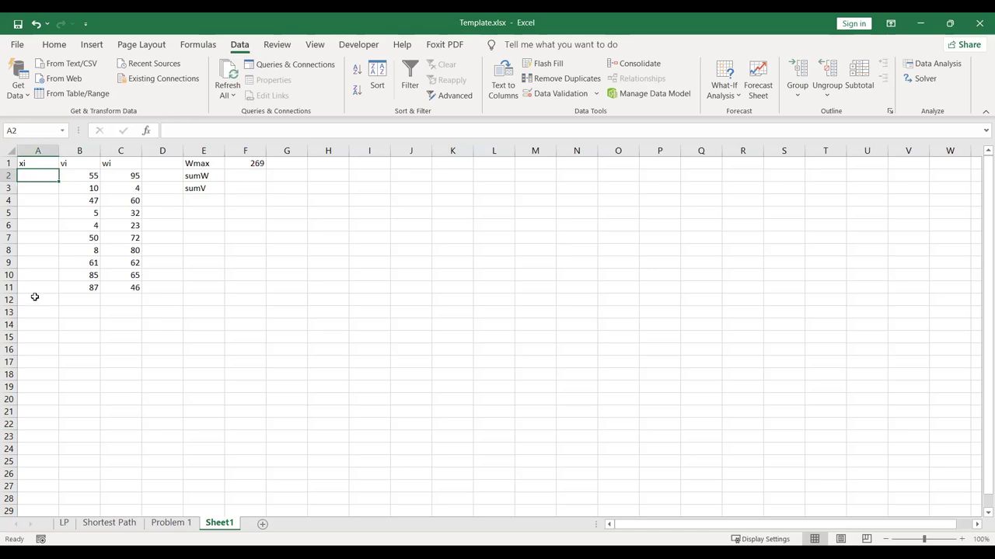
pyautogui.click(43, 186)
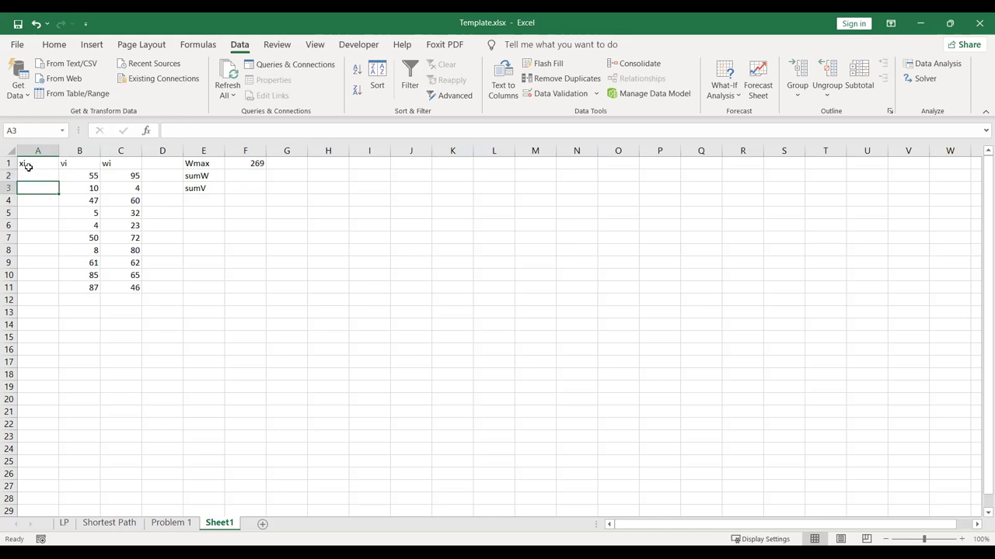
pyautogui.click(36, 166)
pyautogui.click(35, 175)
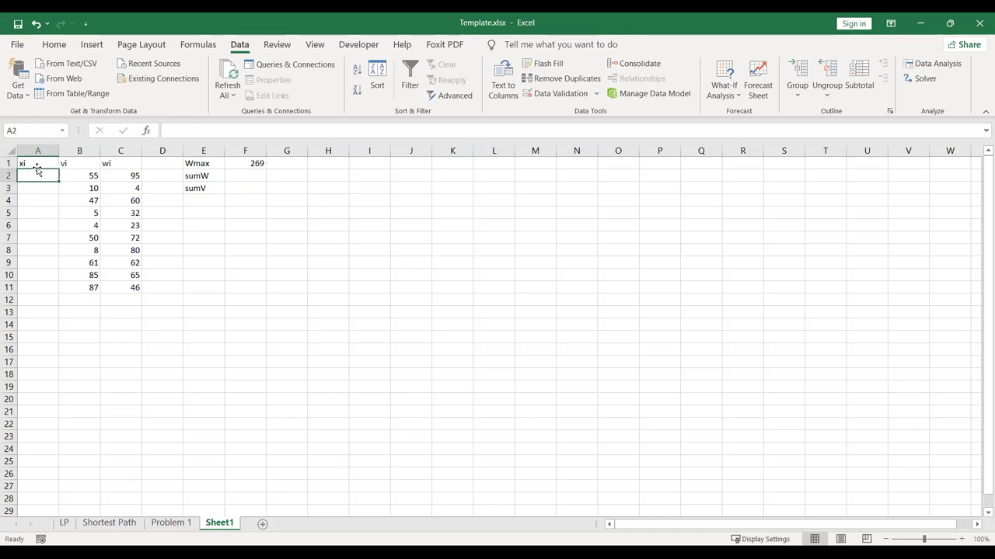
pyautogui.click(42, 195)
pyautogui.click(36, 178)
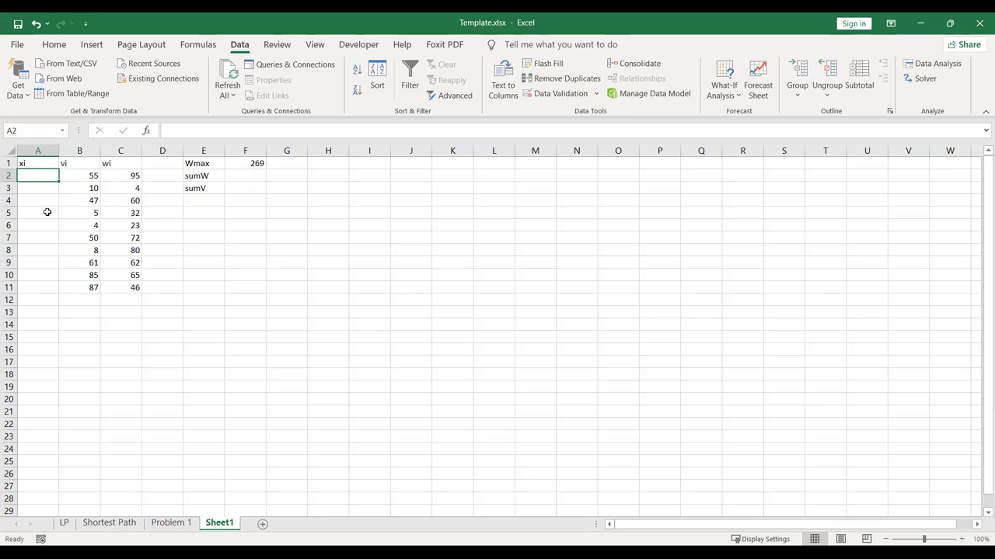
# - In F2, calculate sumW with =SUMPRODUCT(A2:A11,C2:C11), combining the xi and wi columns
pyautogui.click(245, 178)
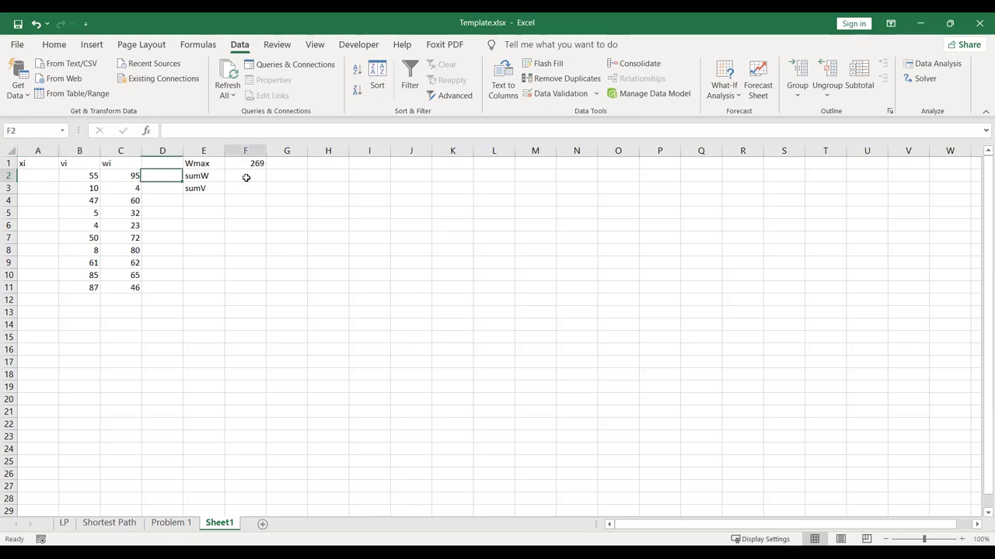
pyautogui.write('=')
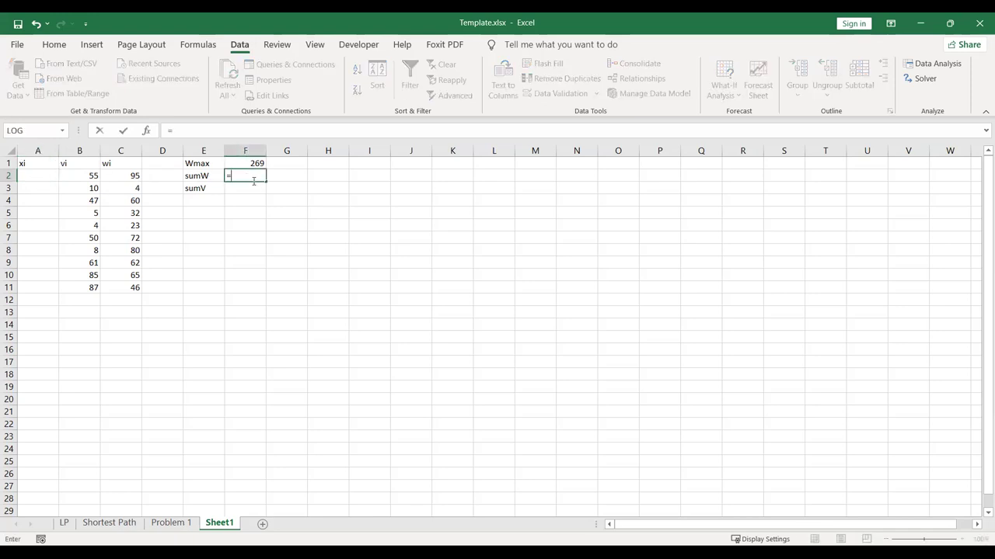
pyautogui.write('SUM')
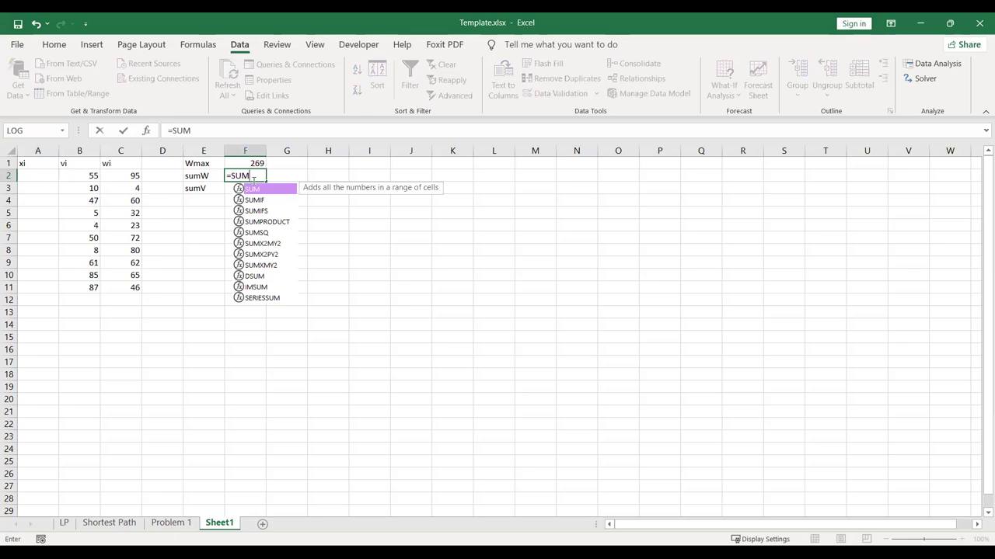
pyautogui.write('PRODUCT(')
pyautogui.moveTo(34, 175); pyautogui.dragTo(40, 284)
pyautogui.write(',')
pyautogui.moveTo(124, 175); pyautogui.dragTo(122, 287)
pyautogui.write(')')
pyautogui.press('Return')
# - In F3, calculate sumV with =SUMPRODUCT(A2:A11,B2:B11), combining the xi and vi columns
pyautogui.write('=')
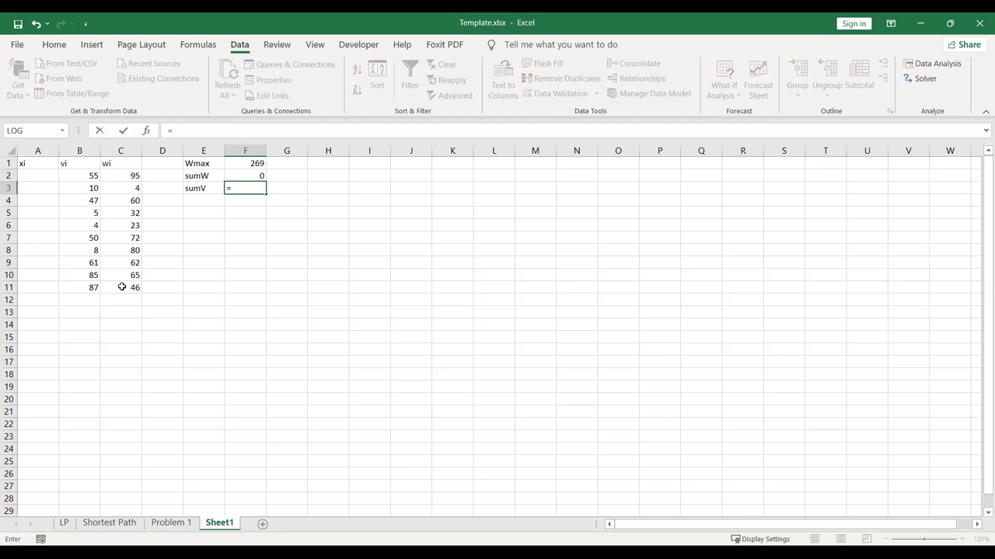
pyautogui.write('S')
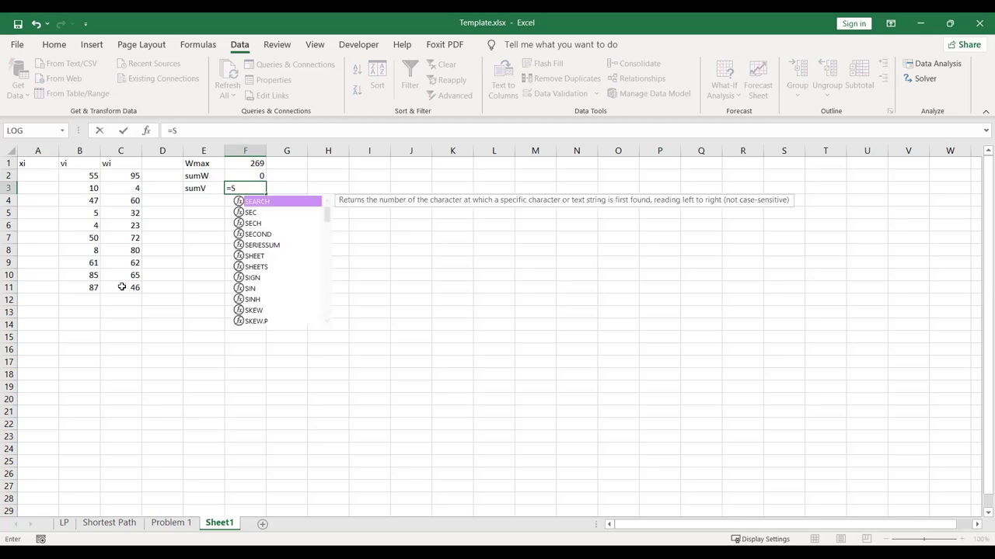
pyautogui.write('UMPRODUCT(')
pyautogui.moveTo(44, 178); pyautogui.dragTo(40, 288)
pyautogui.write(',')
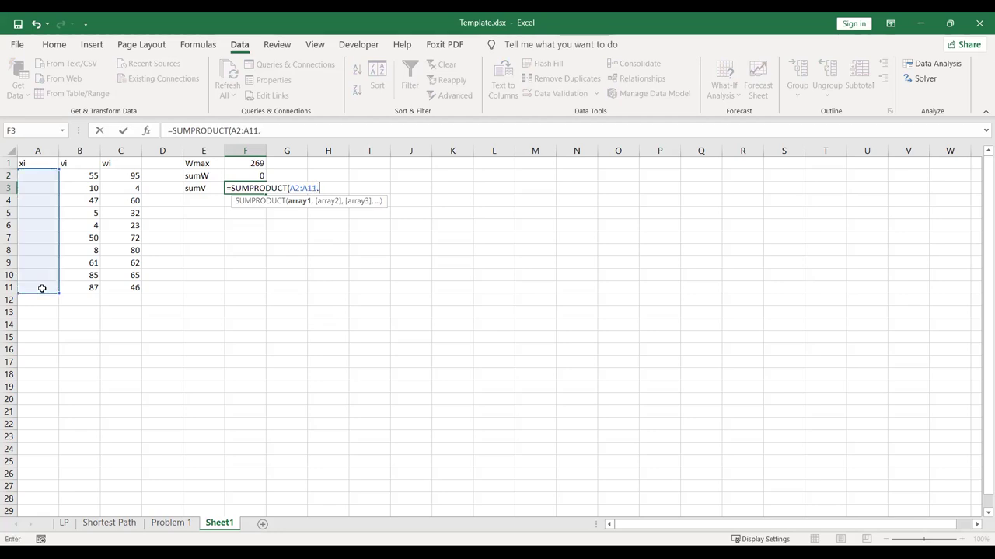
pyautogui.write(',')
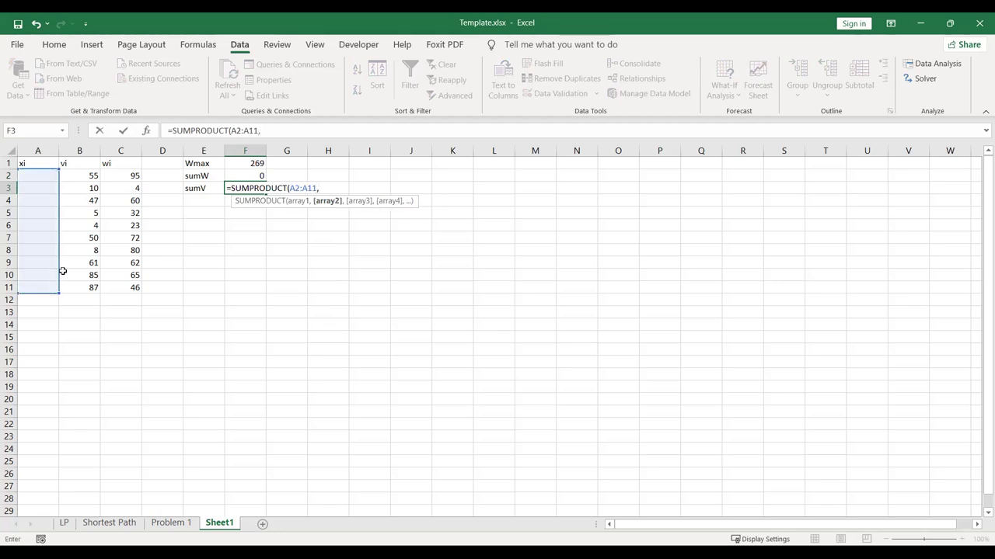
pyautogui.click(85, 178)
pyautogui.moveTo(84, 187); pyautogui.dragTo(85, 291)
pyautogui.write(')')
pyautogui.press('Return')
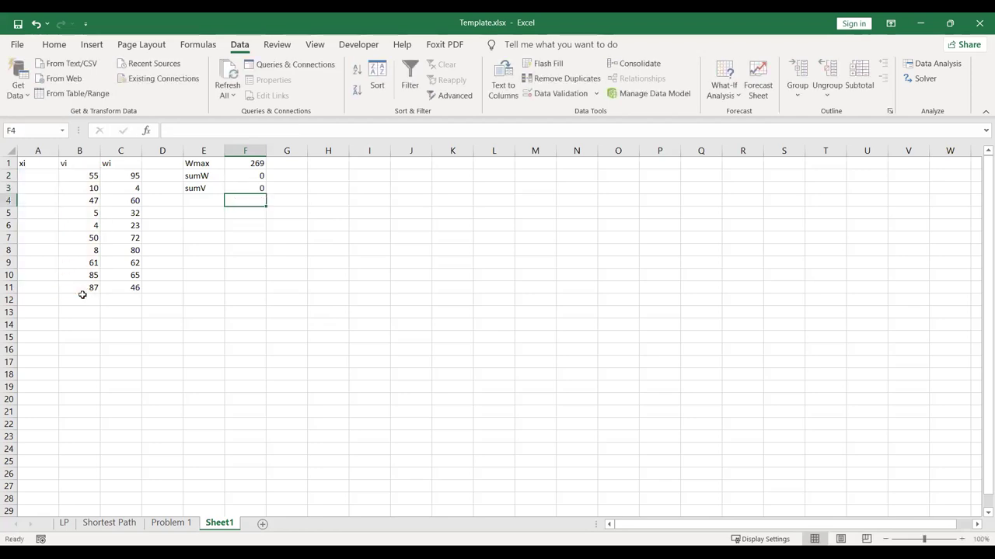
# - Set up Solver to maximize the sumV cell F3 by changing the xi cells A2:A11
pyautogui.click(238, 246)
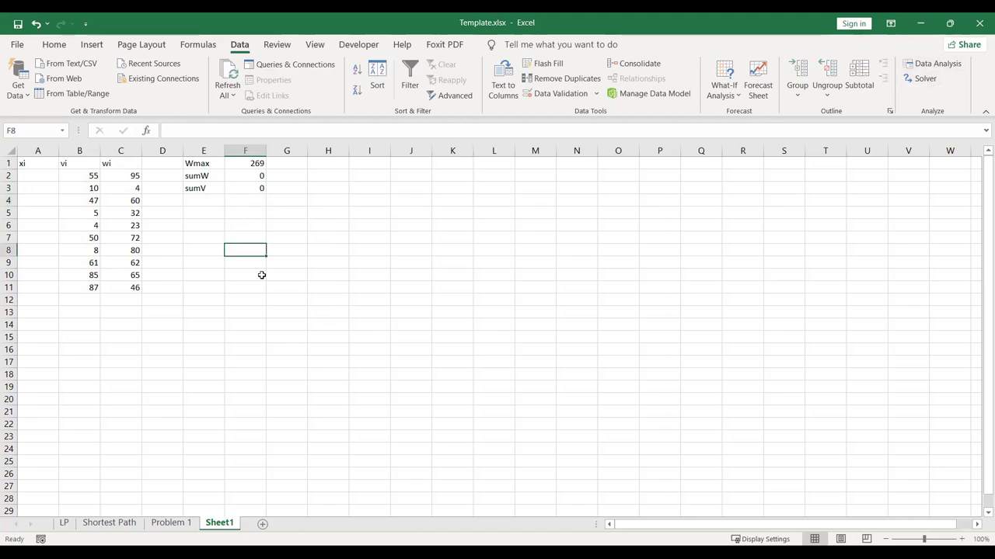
pyautogui.click(923, 79)
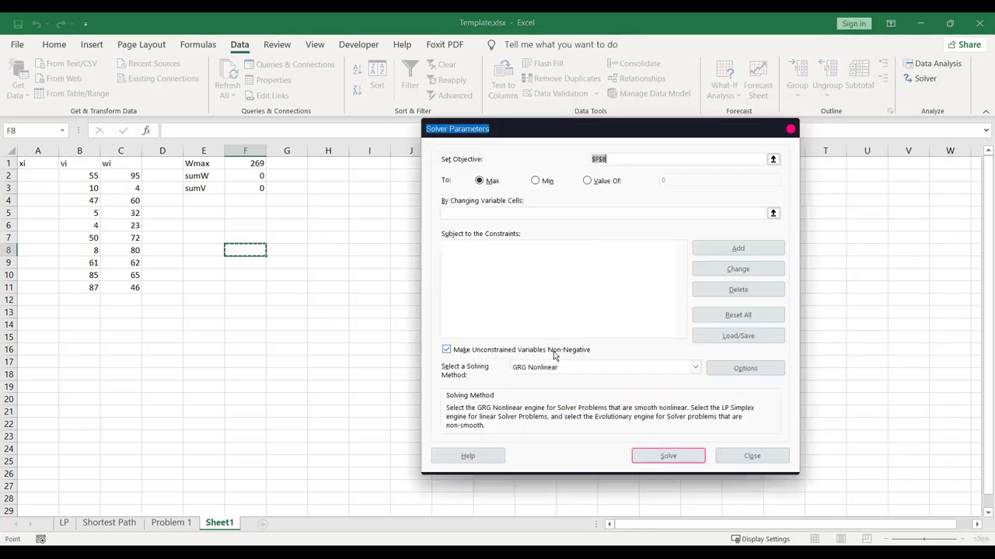
pyautogui.click(255, 188)
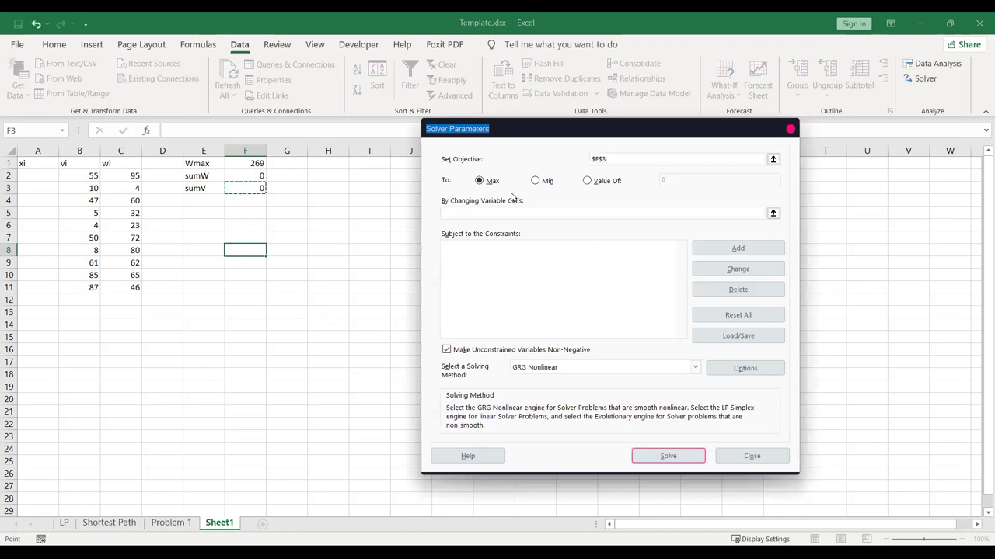
pyautogui.click(488, 212)
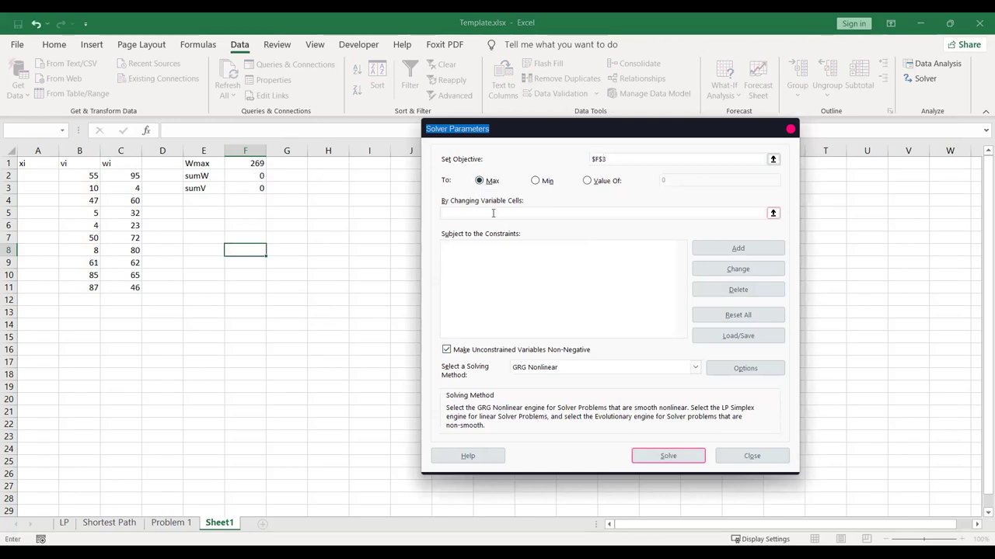
pyautogui.click(42, 175)
pyautogui.moveTo(42, 175); pyautogui.dragTo(35, 285)
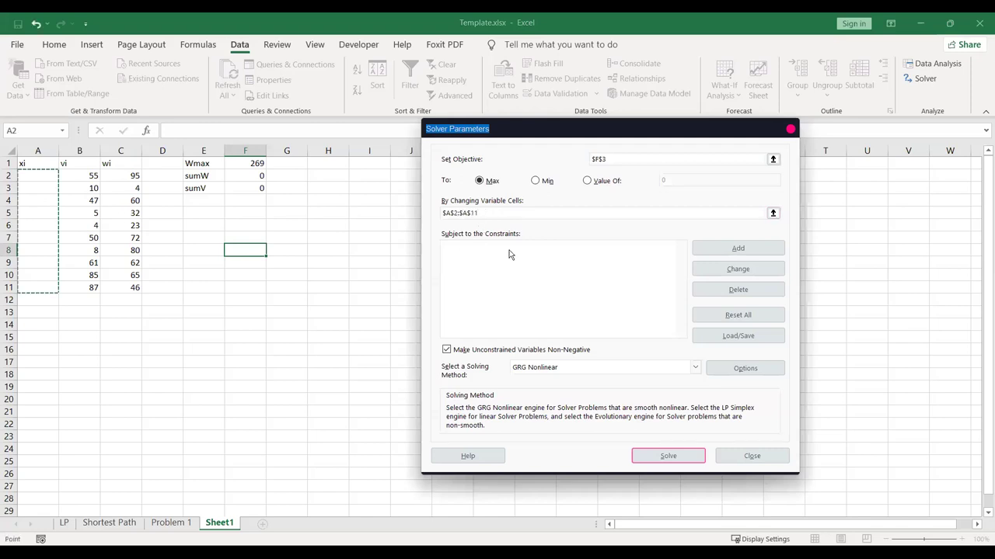
# - Add a Solver constraint that keeps sumW in F2 less than or equal to Wmax in F1
pyautogui.click(725, 248)
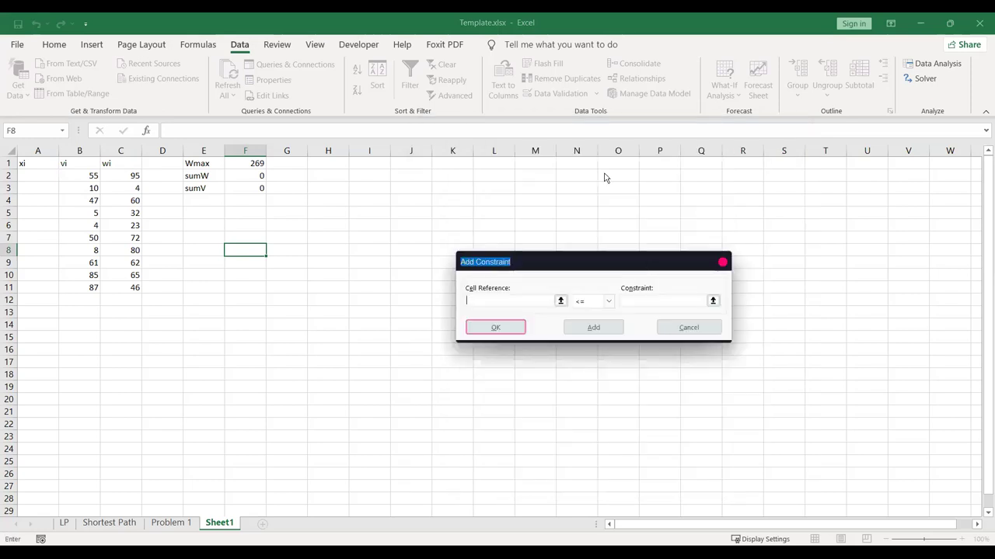
pyautogui.click(238, 177)
pyautogui.press('Tab')
pyautogui.click(251, 162)
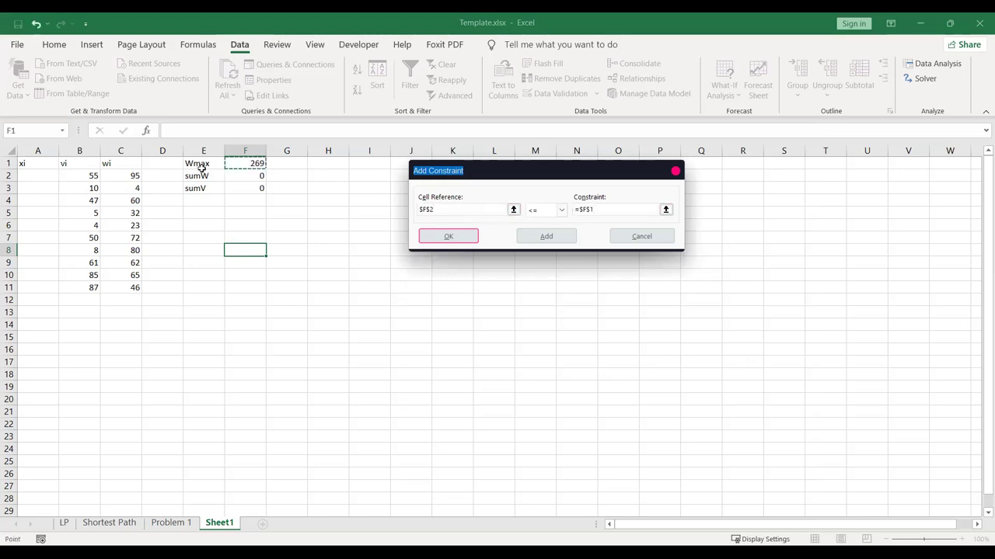
pyautogui.click(558, 240)
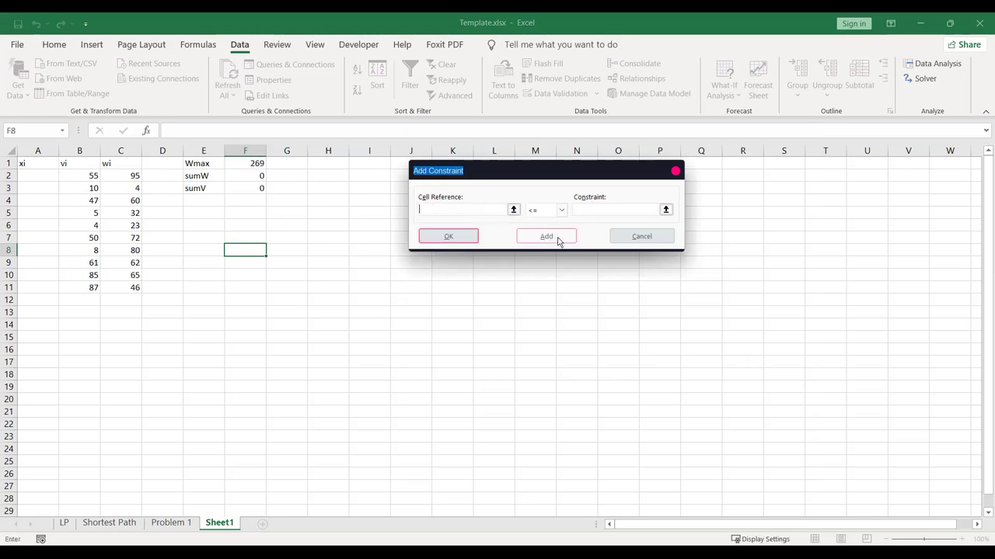
# - Add a constraint making the xi cells A2:A11 binary and return to the Solver parameters
pyautogui.click(39, 175)
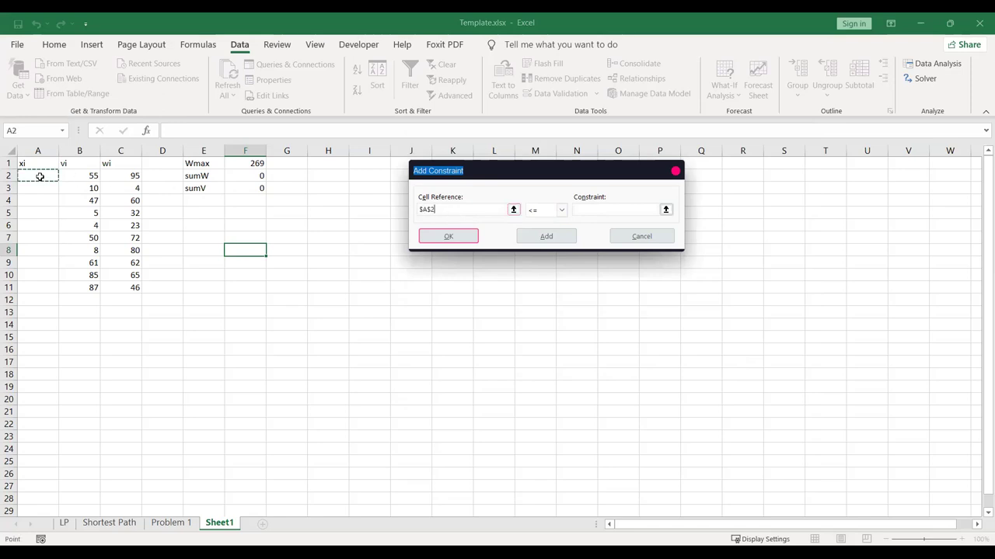
pyautogui.keyDown('shift'); pyautogui.click(37, 283); pyautogui.keyUp('shift')
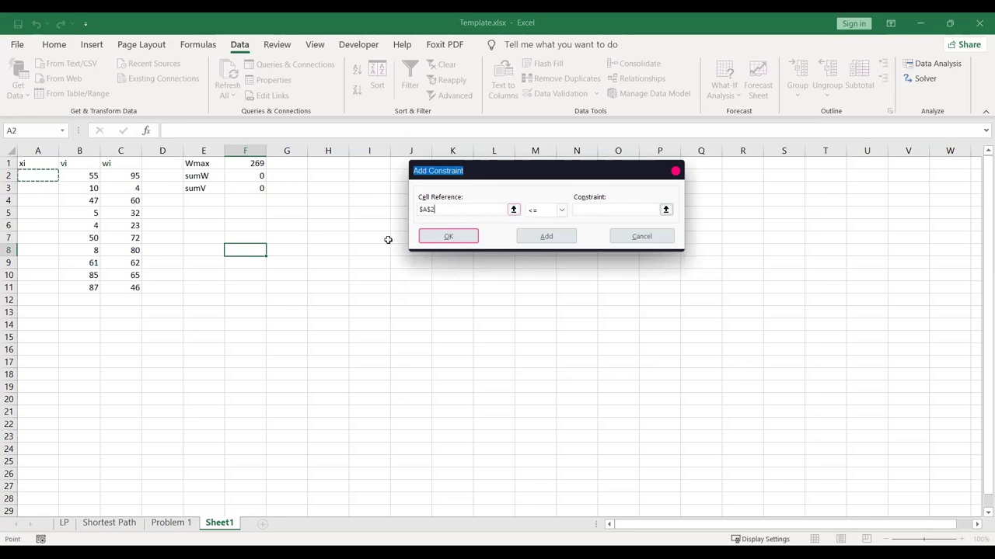
pyautogui.click(561, 211)
pyautogui.click(542, 258)
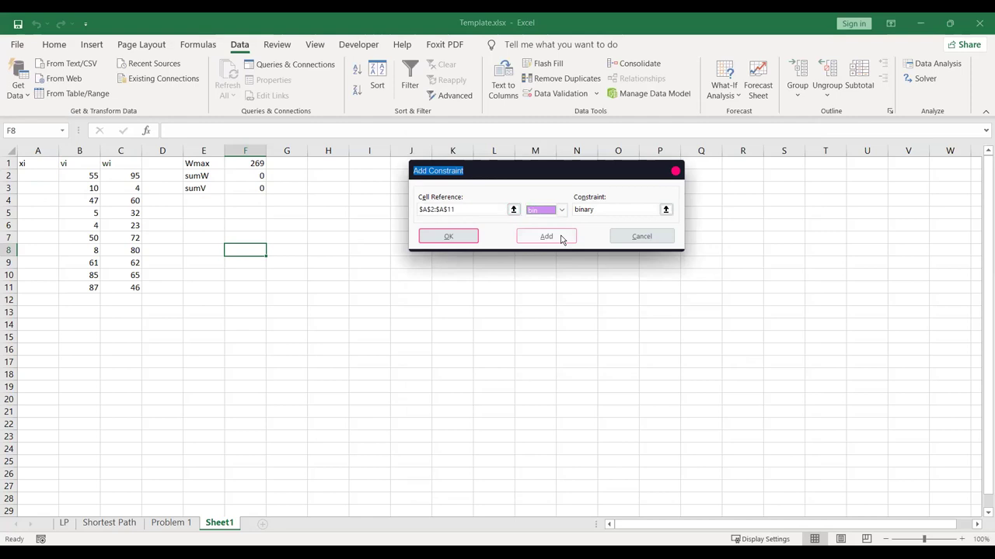
pyautogui.click(462, 240)
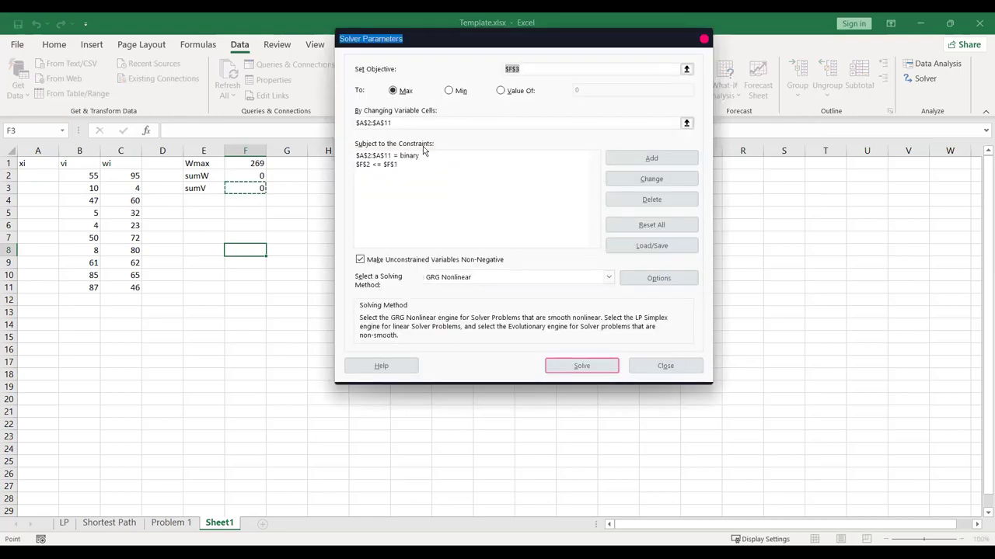
# - Solve the model with the Simplex LP method and keep the Solver solution
pyautogui.click(560, 278)
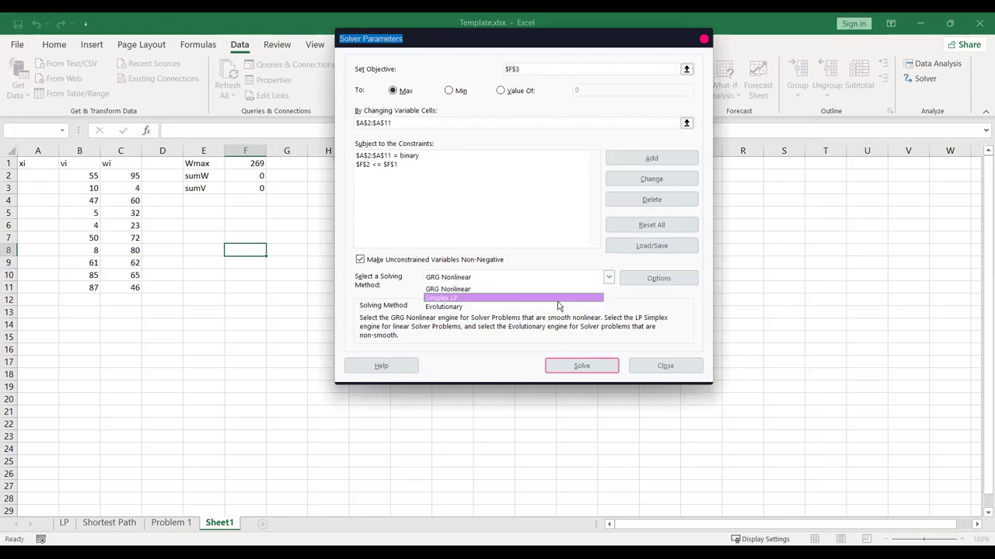
pyautogui.click(557, 300)
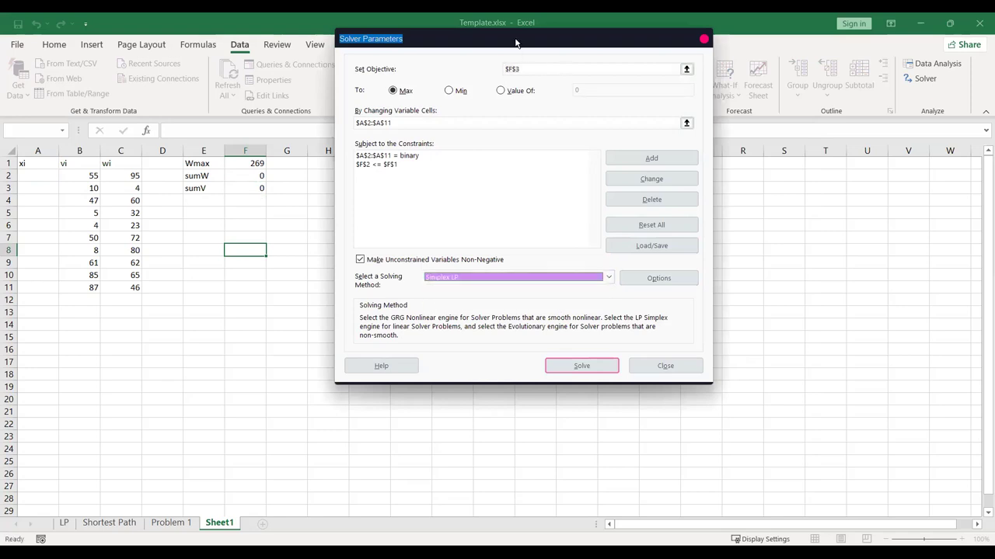
pyautogui.moveTo(515, 43); pyautogui.dragTo(647, 91)
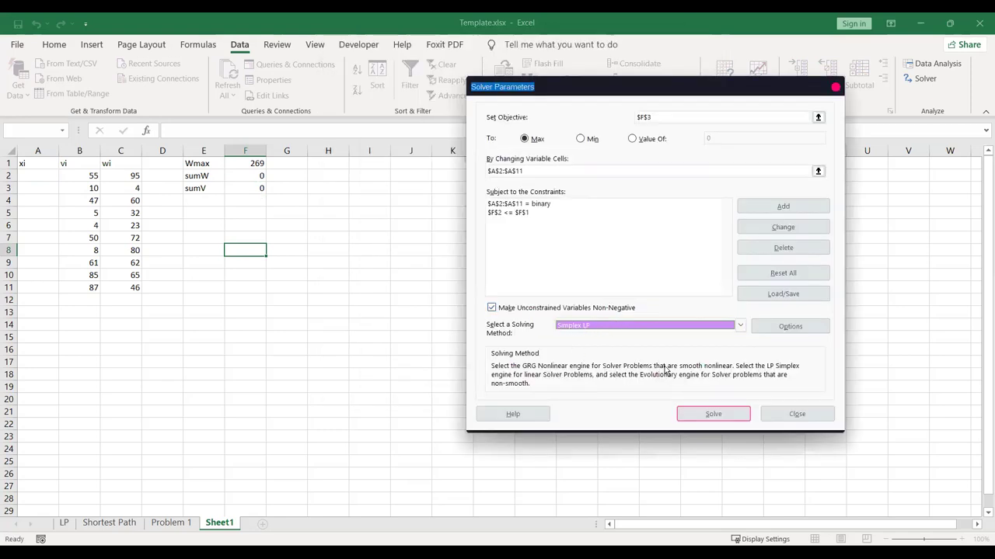
pyautogui.click(713, 414)
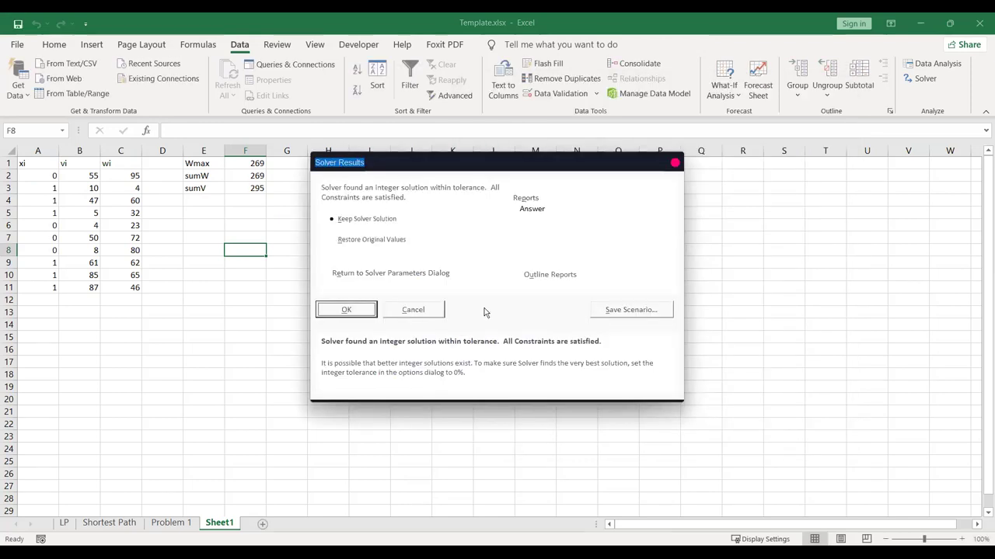
pyautogui.click(367, 311)
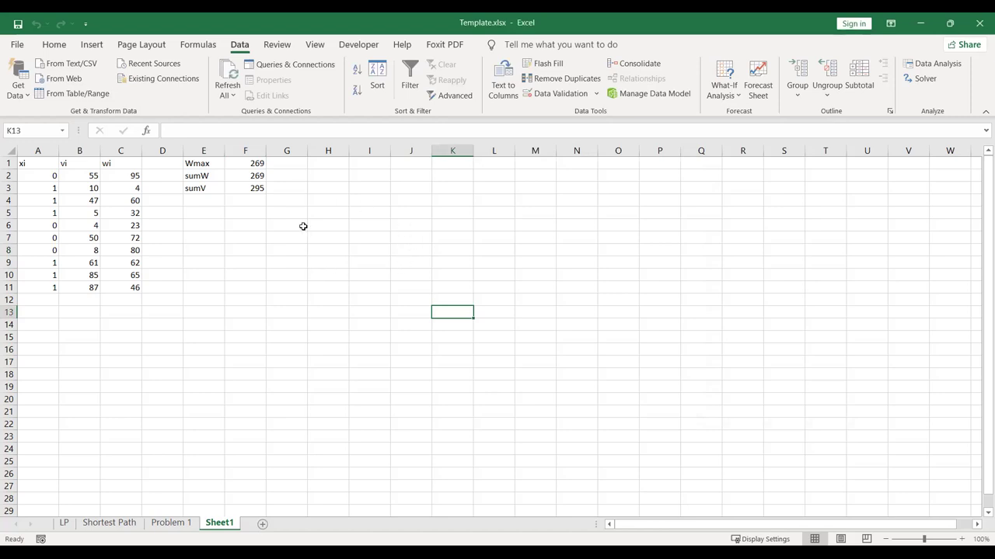
# - Insert a new column before the xi column and give it the header item
pyautogui.click(77, 188)
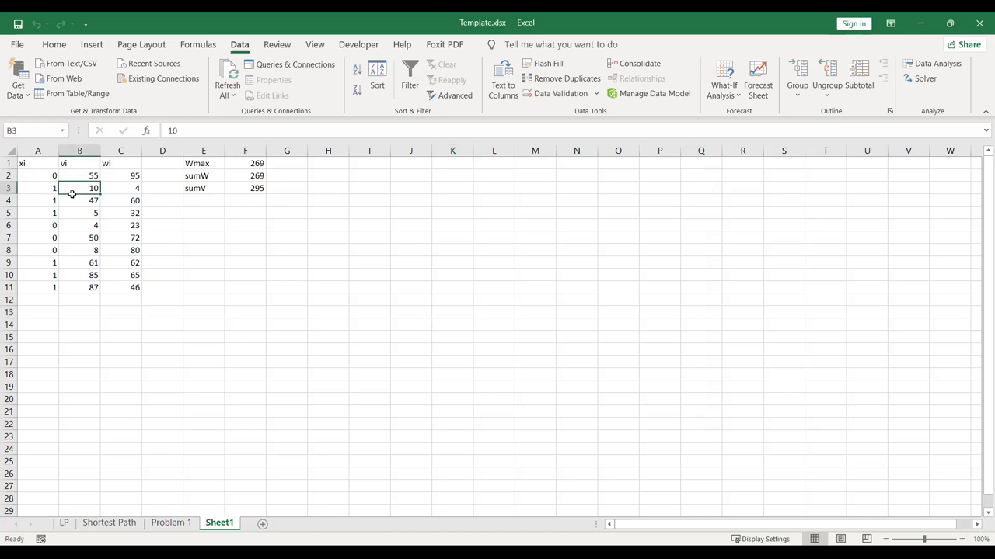
pyautogui.rightClick(41, 150)
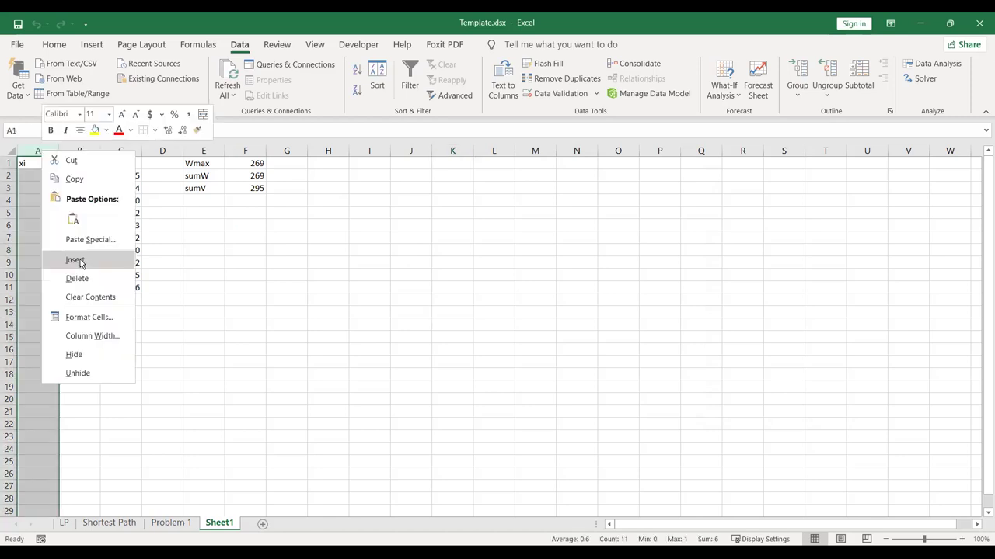
pyautogui.click(74, 259)
pyautogui.click(47, 161)
pyautogui.write('item')
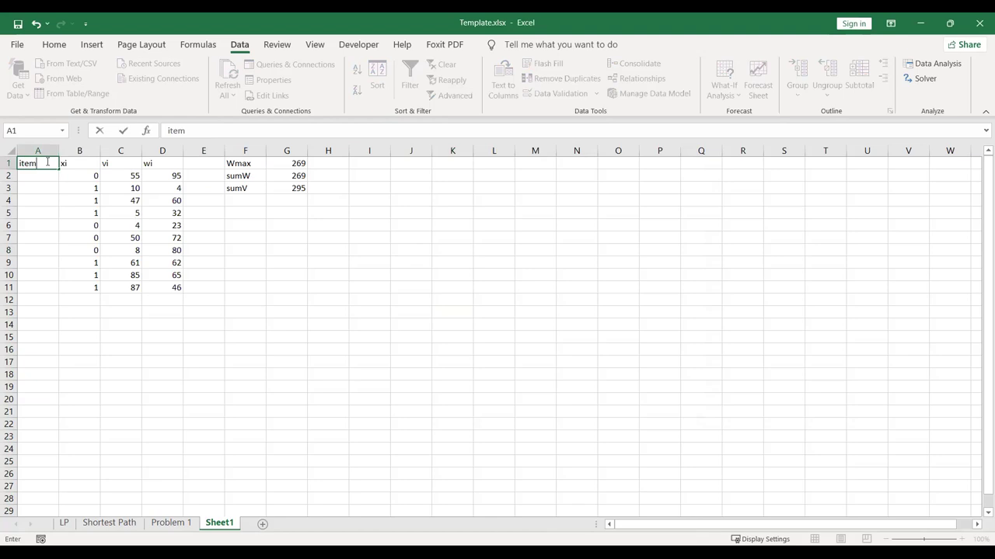
pyautogui.press('Return')
# - Number the items 1 to 10 in A2:A11 by entering 1 and 2 and filling the series down
pyautogui.write('1')
pyautogui.press('Return')
pyautogui.write('2')
pyautogui.press('Return')
pyautogui.moveTo(56, 176); pyautogui.dragTo(63, 295)
pyautogui.click(121, 336)
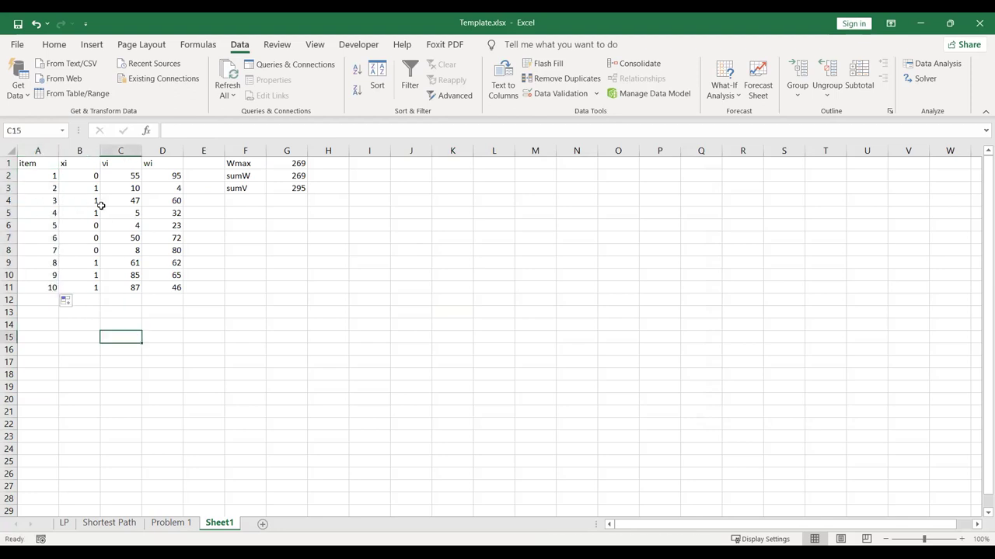
# - Examine the item numbers whose xi equals 1 and the sumV total in G3
pyautogui.click(44, 188)
pyautogui.click(46, 201)
pyautogui.click(48, 213)
pyautogui.click(52, 263)
pyautogui.click(50, 275)
pyautogui.click(50, 289)
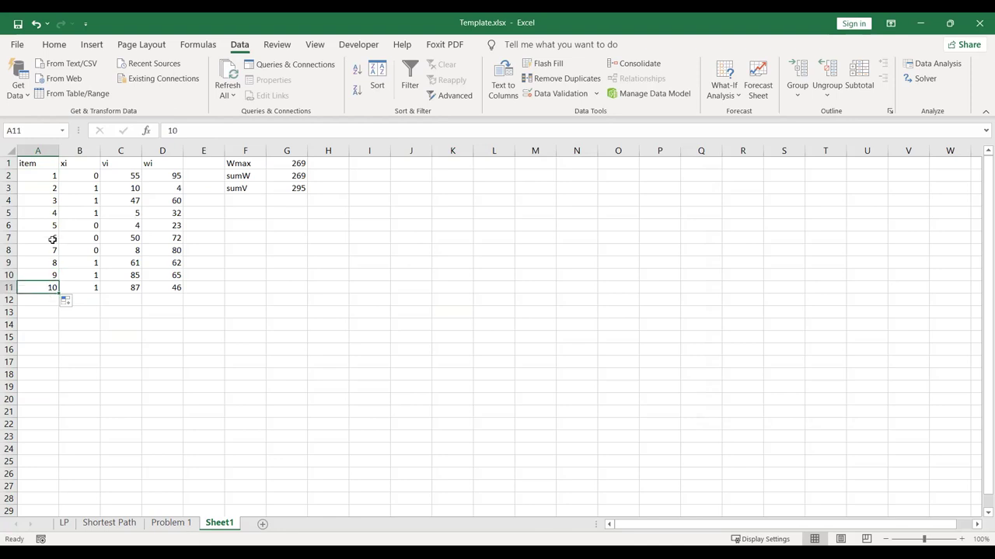
pyautogui.click(295, 188)
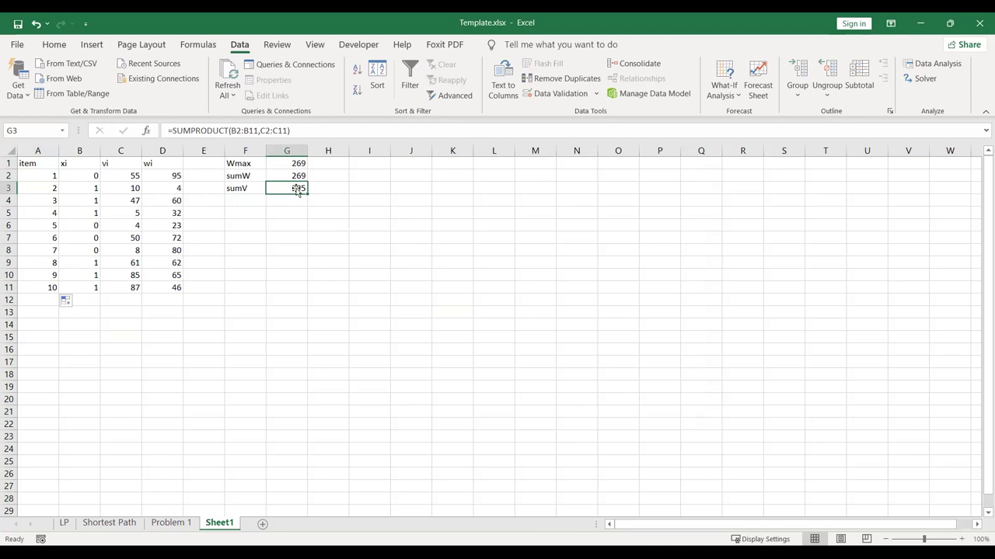
pyautogui.scroll(1, 333, 253)
pyautogui.scroll(1, 332, 254)
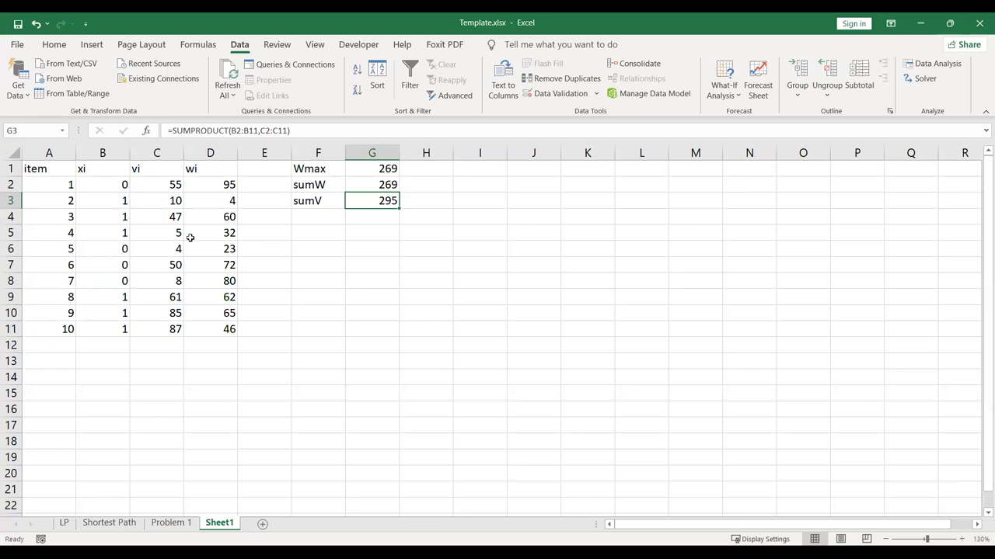
# - Solve the same model again with the Evolutionary method and keep the Solver solution
pyautogui.click(470, 277)
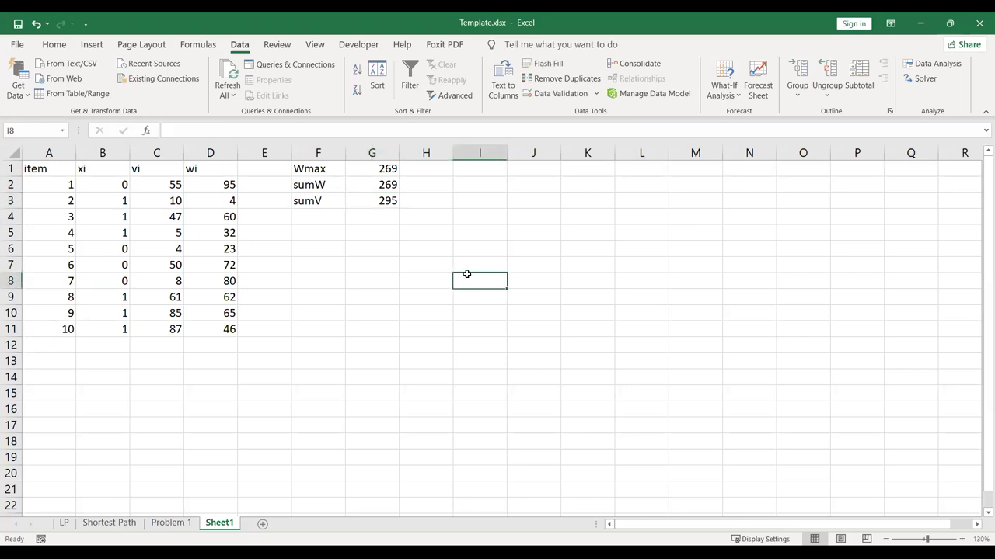
pyautogui.click(923, 78)
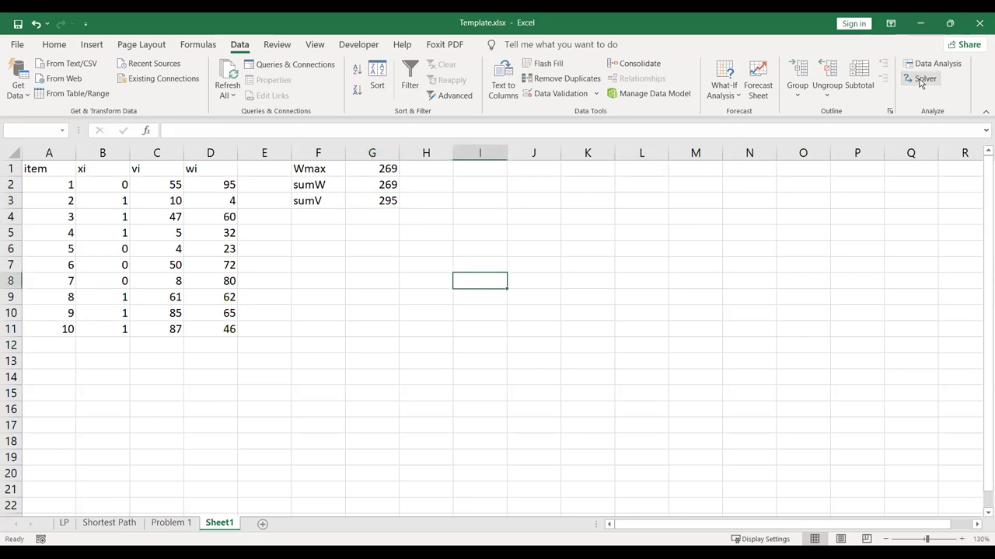
pyautogui.click(711, 330)
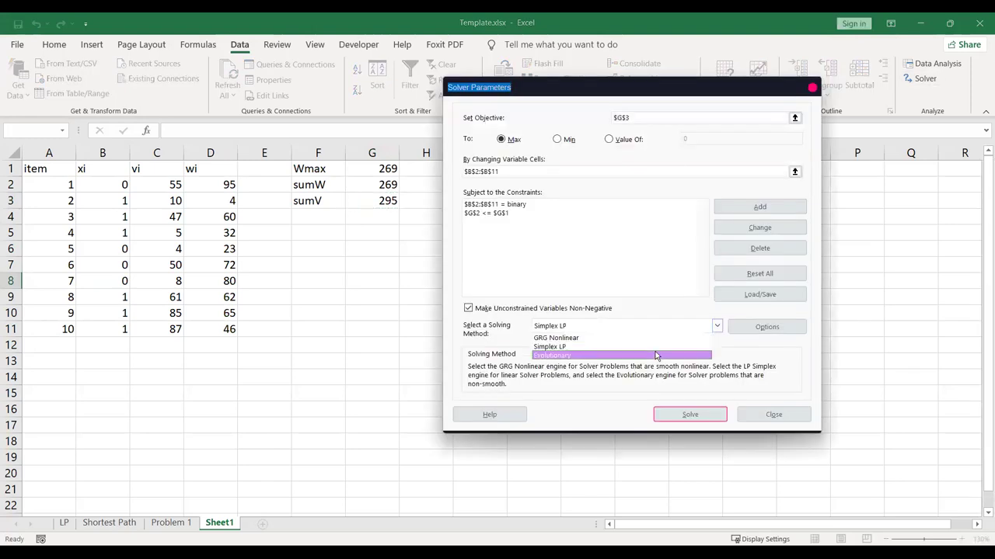
pyautogui.click(655, 350)
pyautogui.click(693, 411)
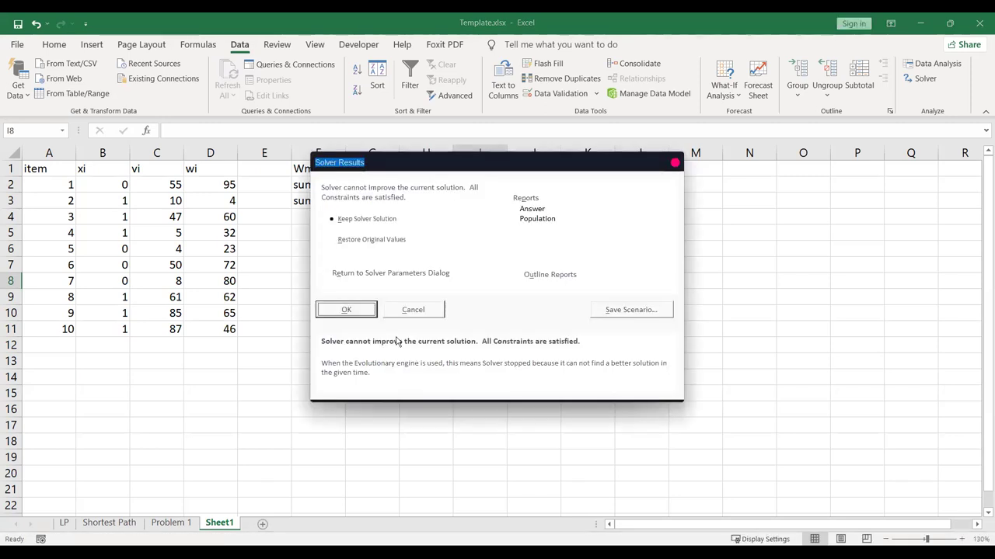
pyautogui.click(348, 310)
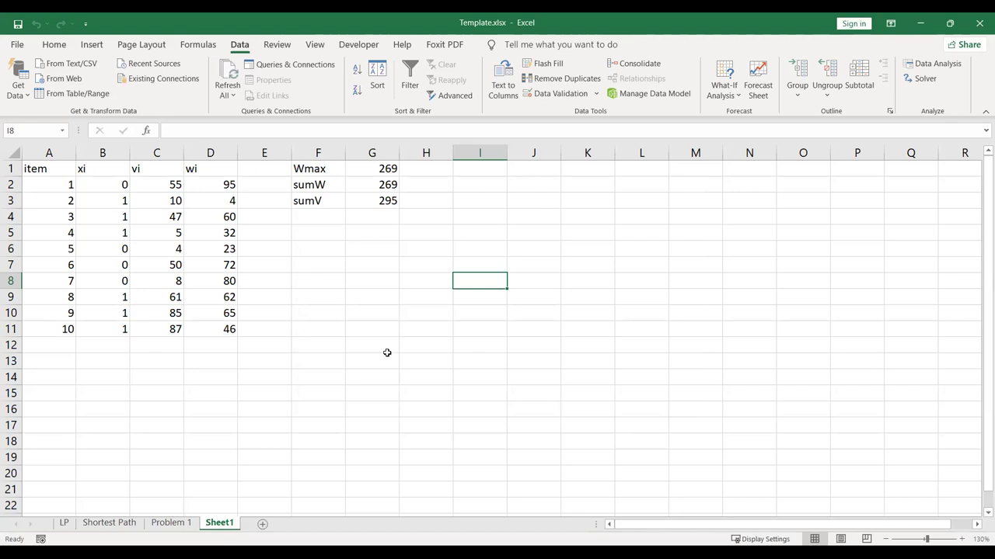
pyautogui.click(352, 284)
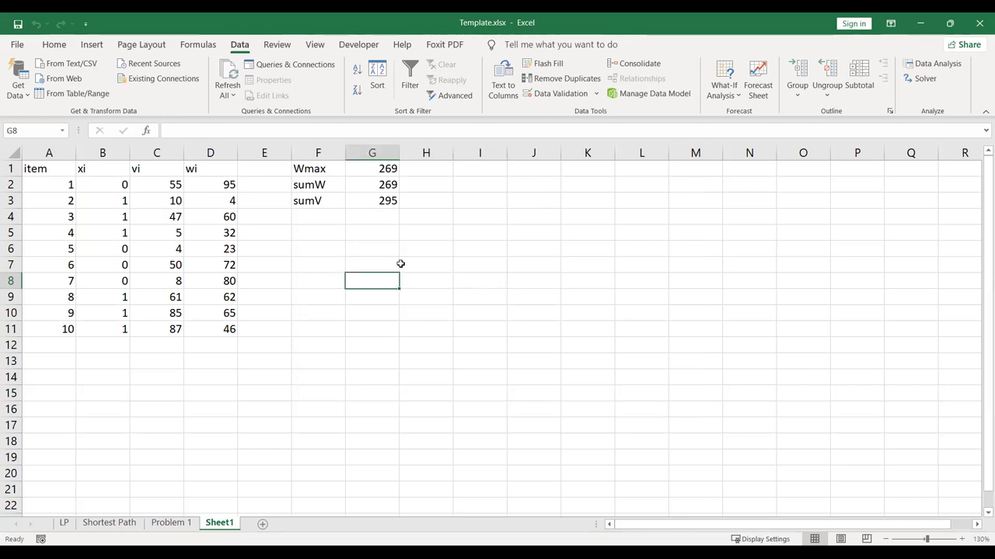